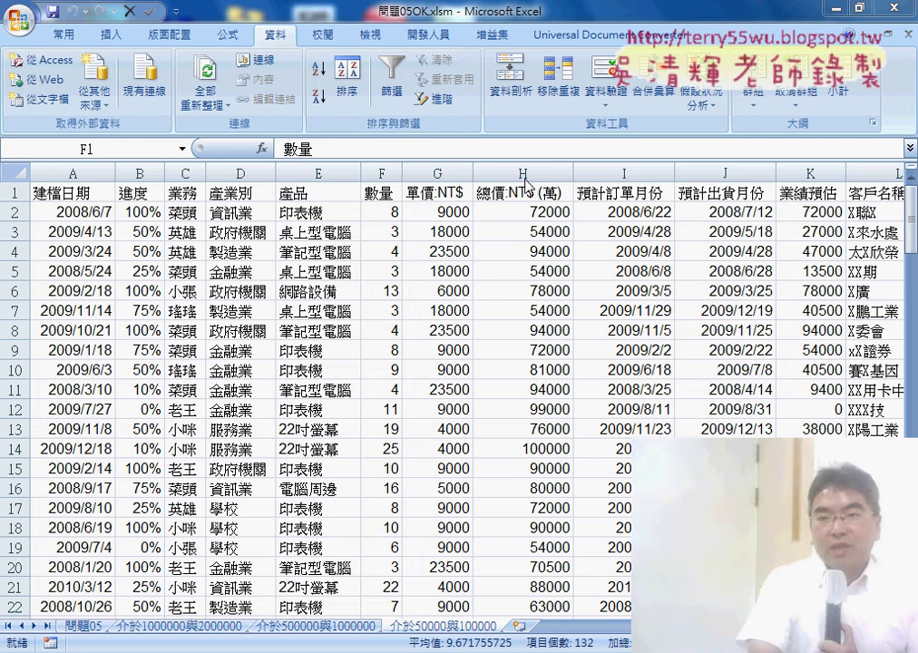
# Step: Point out worksheet columns C–E, F–H and K by selecting them
pyautogui.click(529, 170)
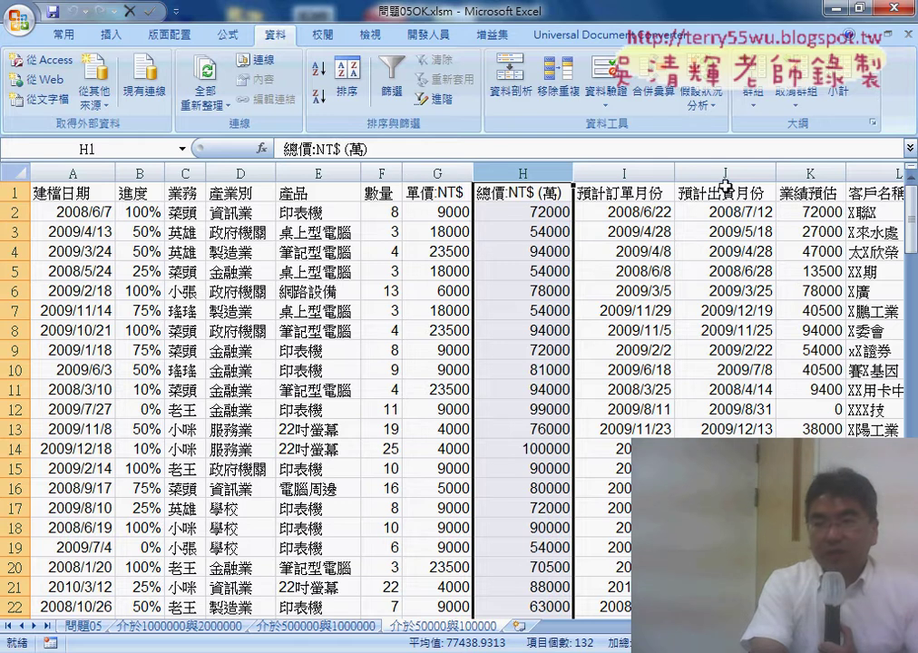
pyautogui.click(820, 173)
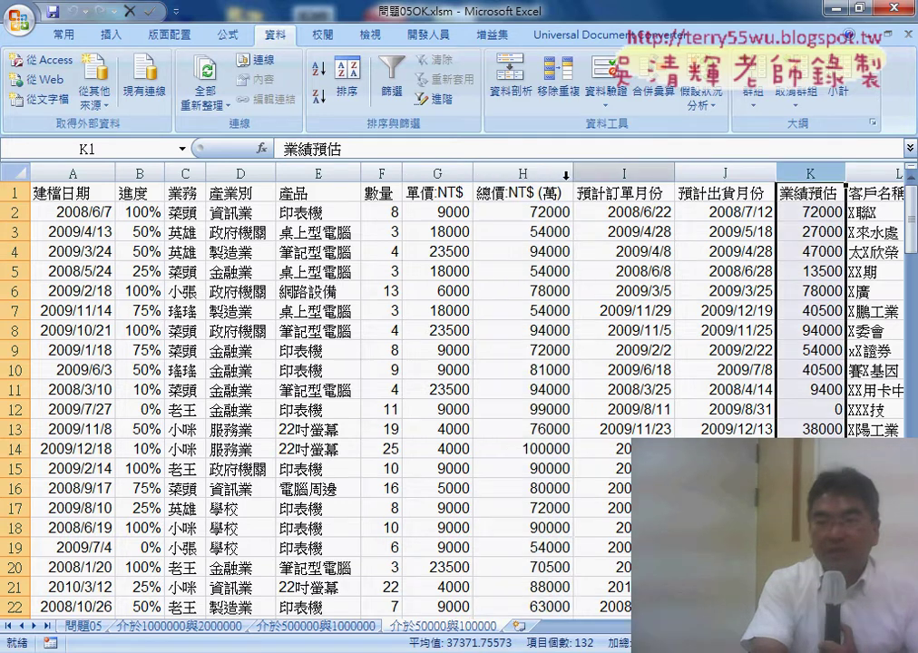
pyautogui.click(423, 191)
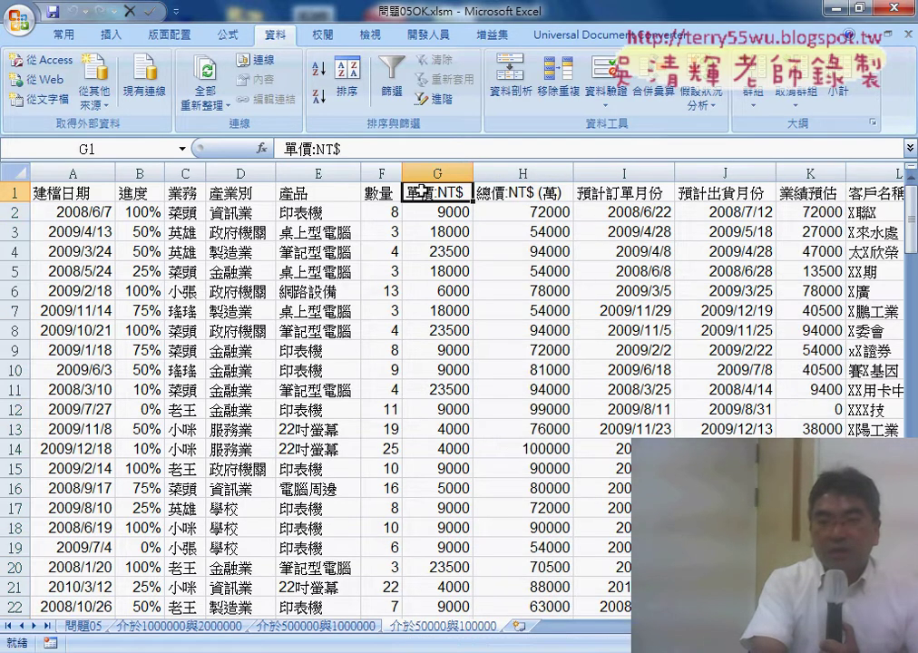
pyautogui.click(373, 191)
pyautogui.click(379, 173)
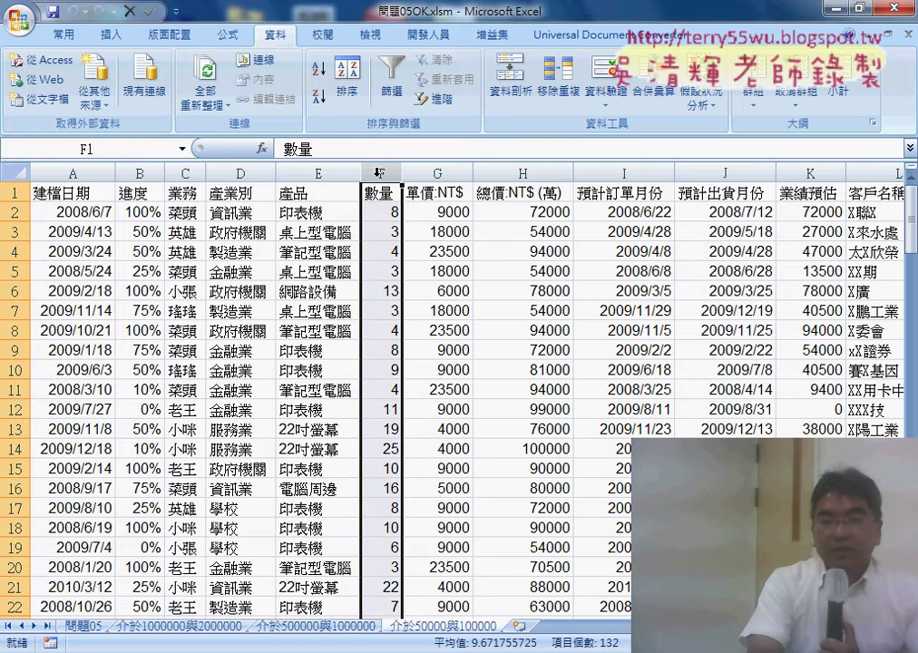
pyautogui.click(440, 172)
pyautogui.moveTo(379, 173); pyautogui.dragTo(438, 173)
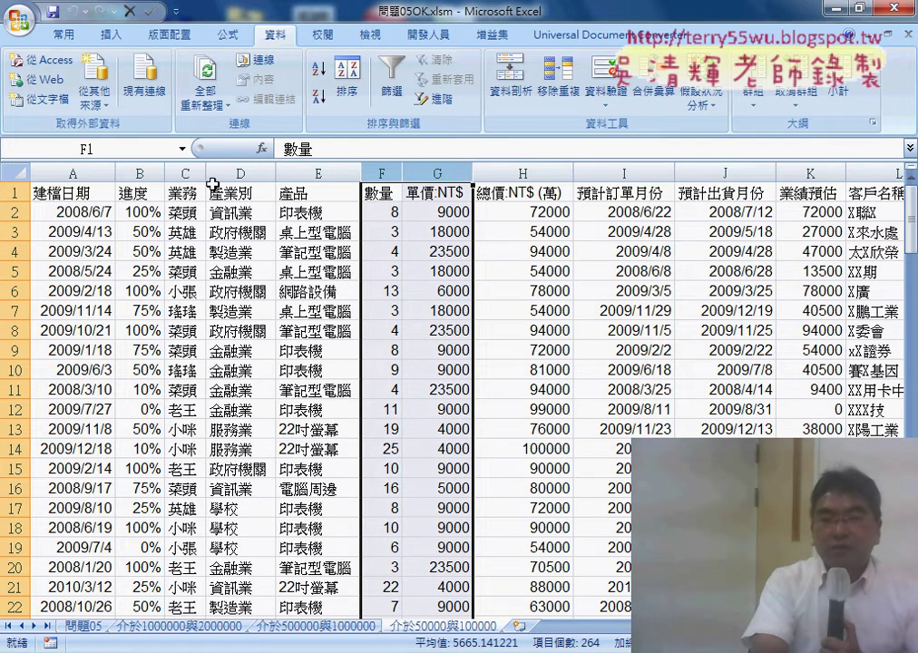
pyautogui.moveTo(185, 173); pyautogui.dragTo(307, 172)
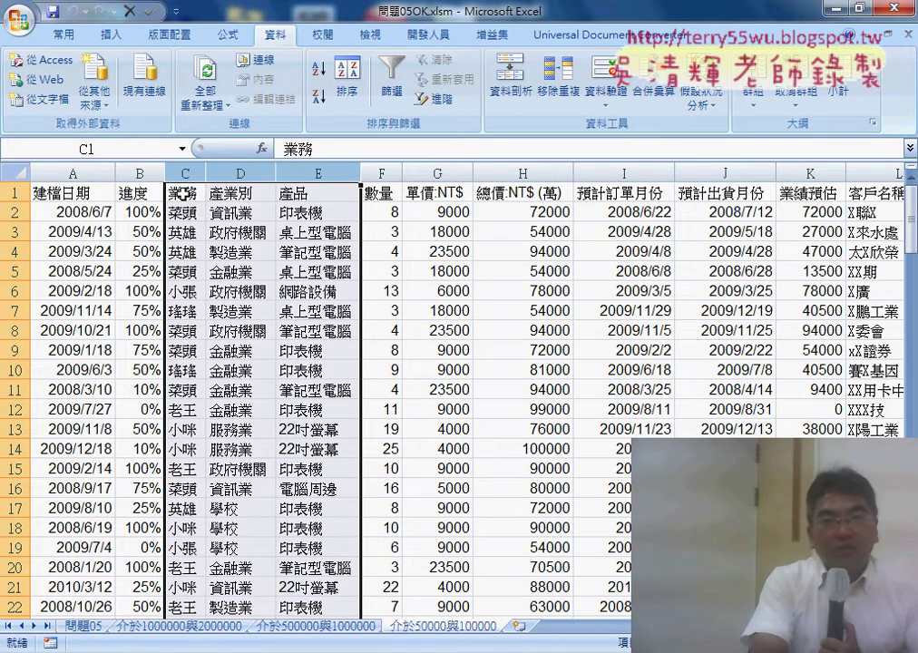
pyautogui.moveTo(382, 172); pyautogui.dragTo(490, 173)
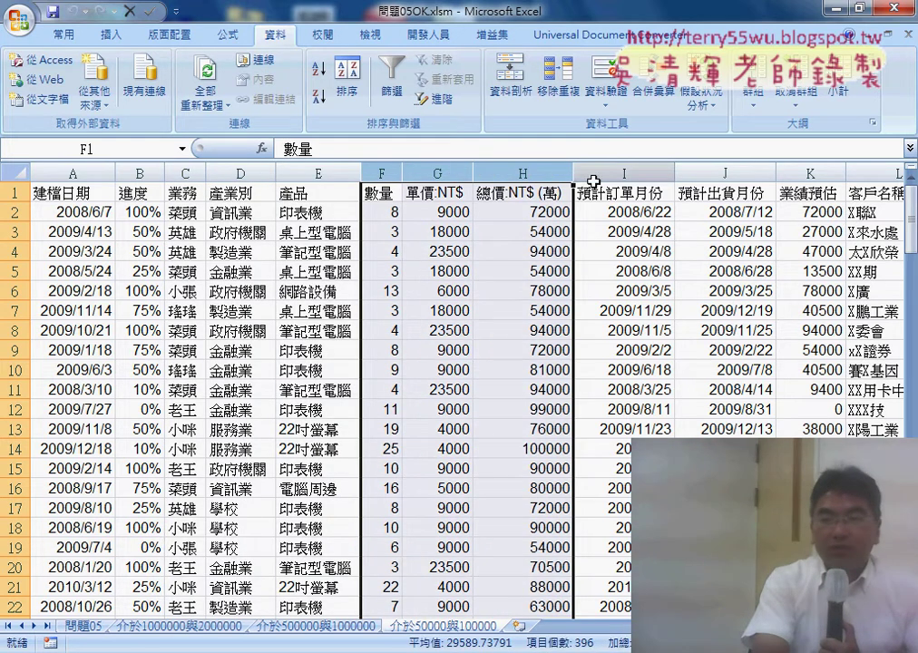
pyautogui.click(806, 172)
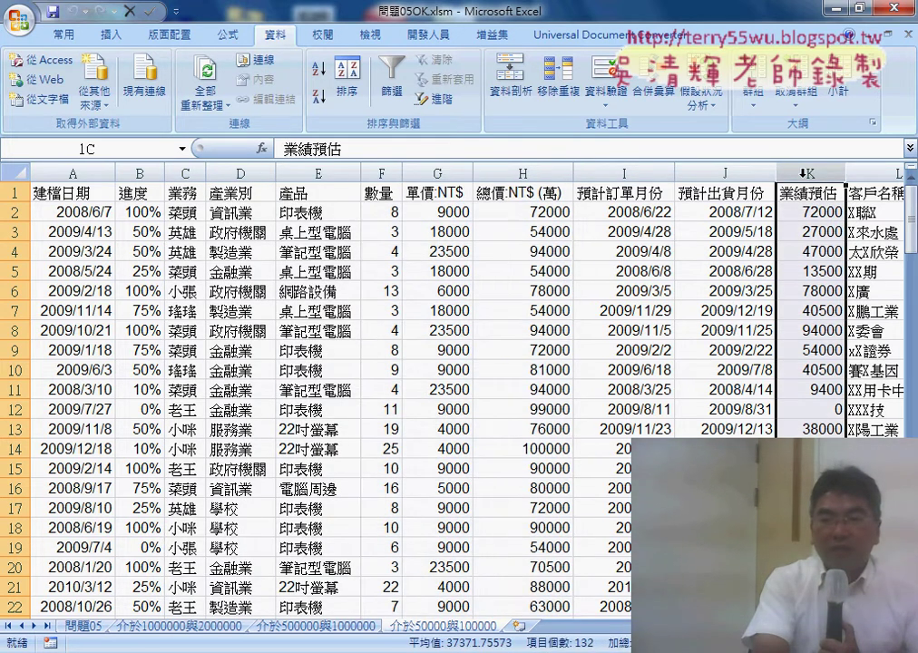
pyautogui.click(523, 170)
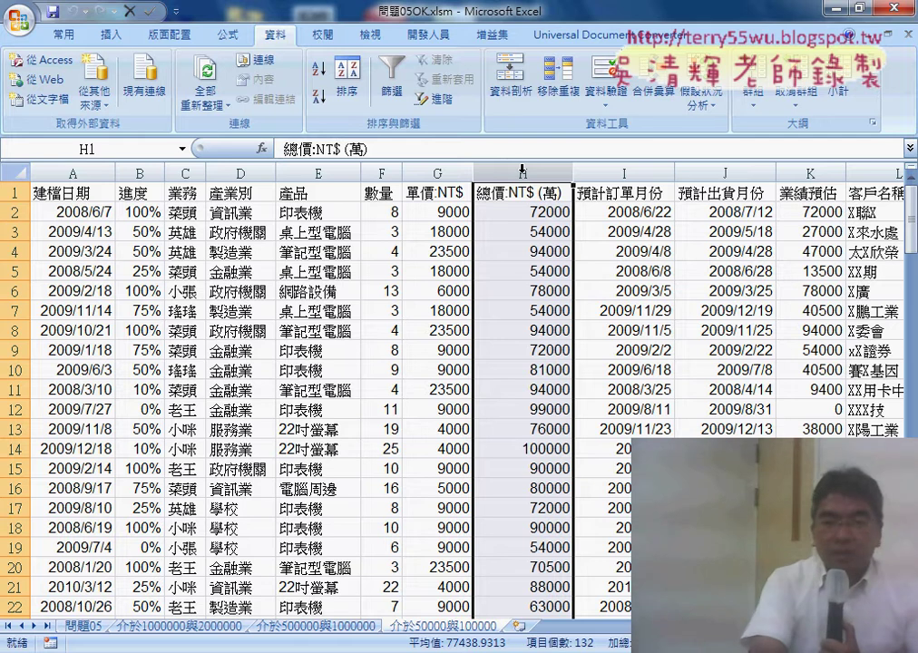
# Step: Select column A and circle the 建檔日期, 預計訂單月份 and 預計出貨月份 headers in red
pyautogui.click(78, 168)
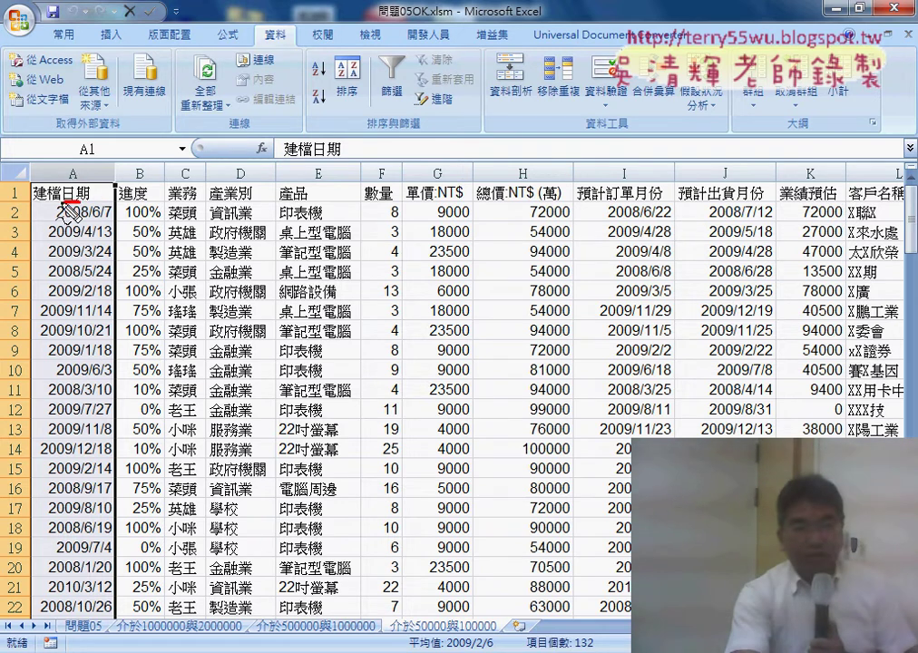
pyautogui.moveTo(66, 195); pyautogui.dragTo(71, 204)
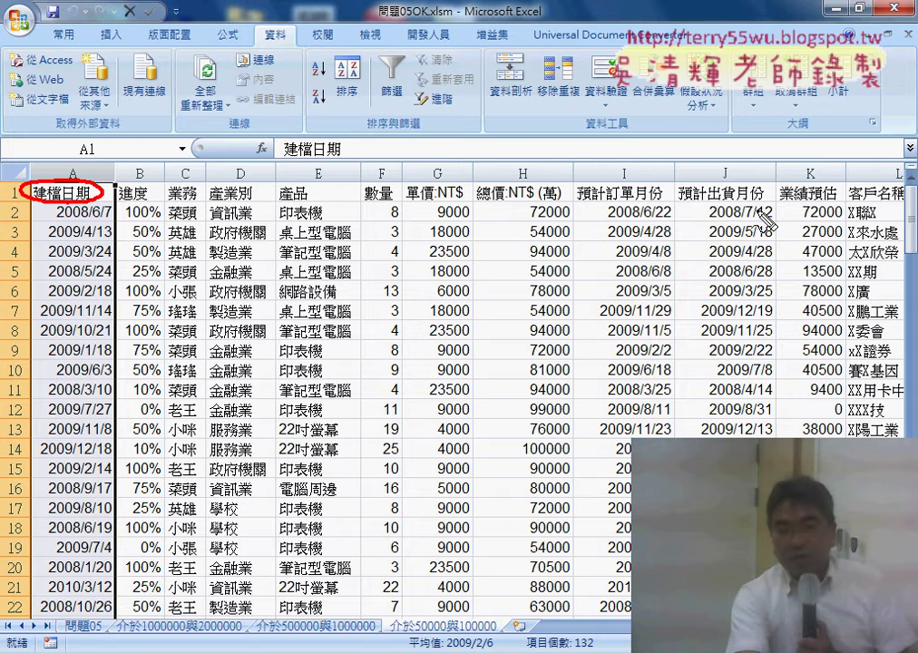
pyautogui.moveTo(581, 204)
pyautogui.mouseDown()
pyautogui.moveTo(621, 202)
pyautogui.moveTo(620, 212)
pyautogui.mouseUp()
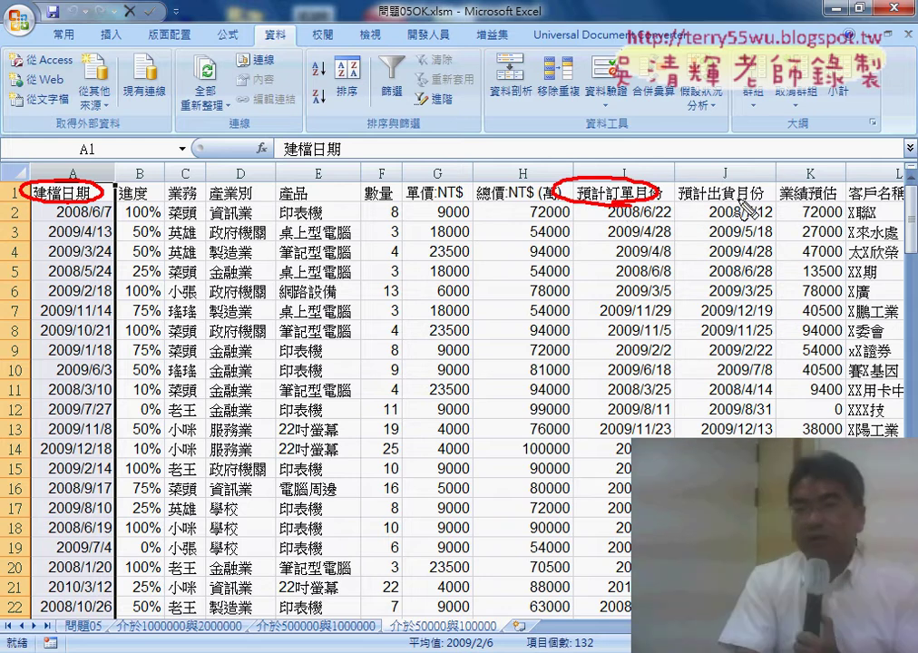
pyautogui.moveTo(721, 206); pyautogui.dragTo(749, 212)
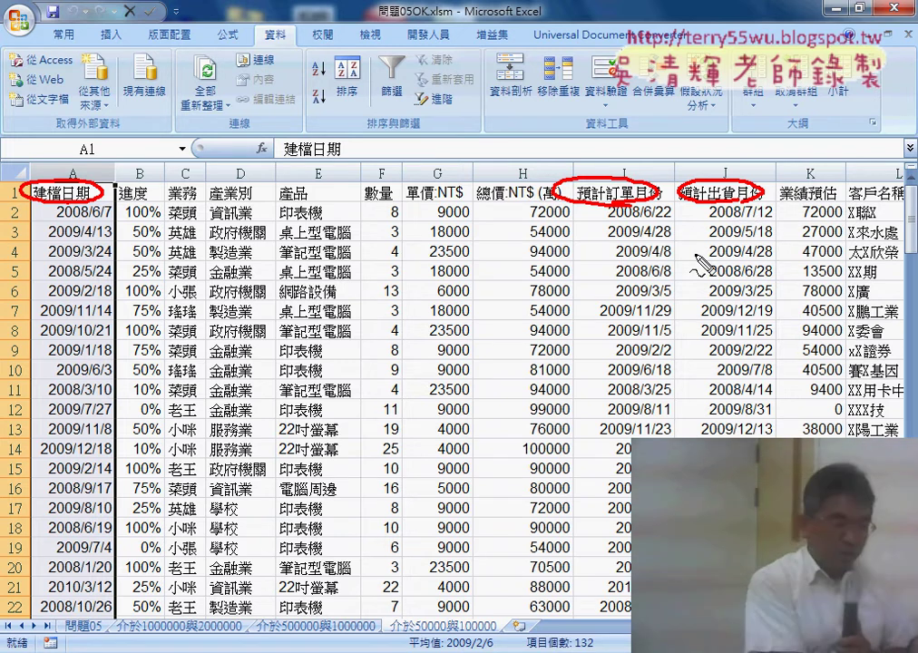
# Step: Clear the red marks and open the 單元08_下載網路資料 folder in Google Drive
pyautogui.press('Escape')
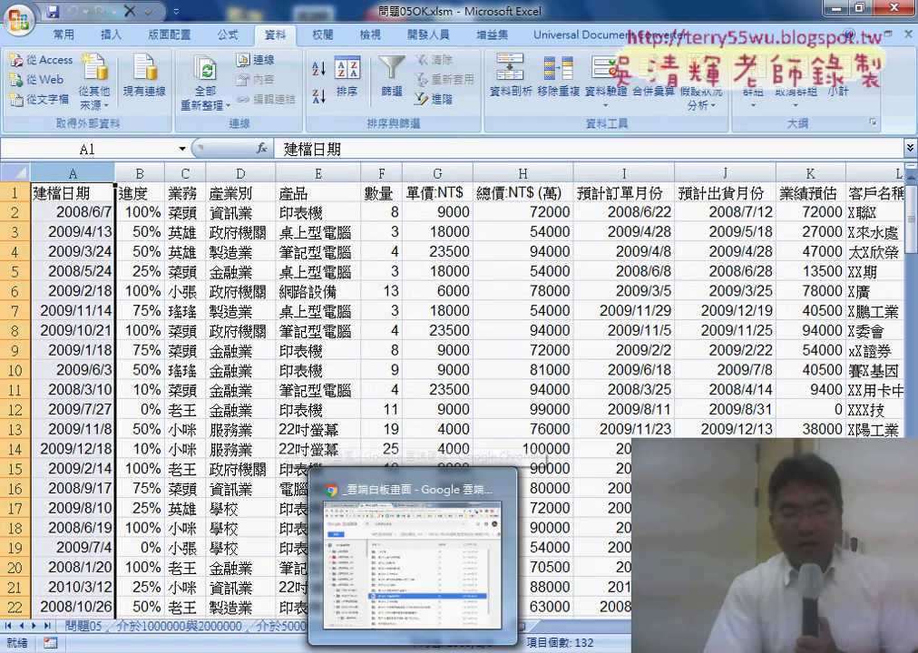
pyautogui.hotkey('alt', 'Tab')
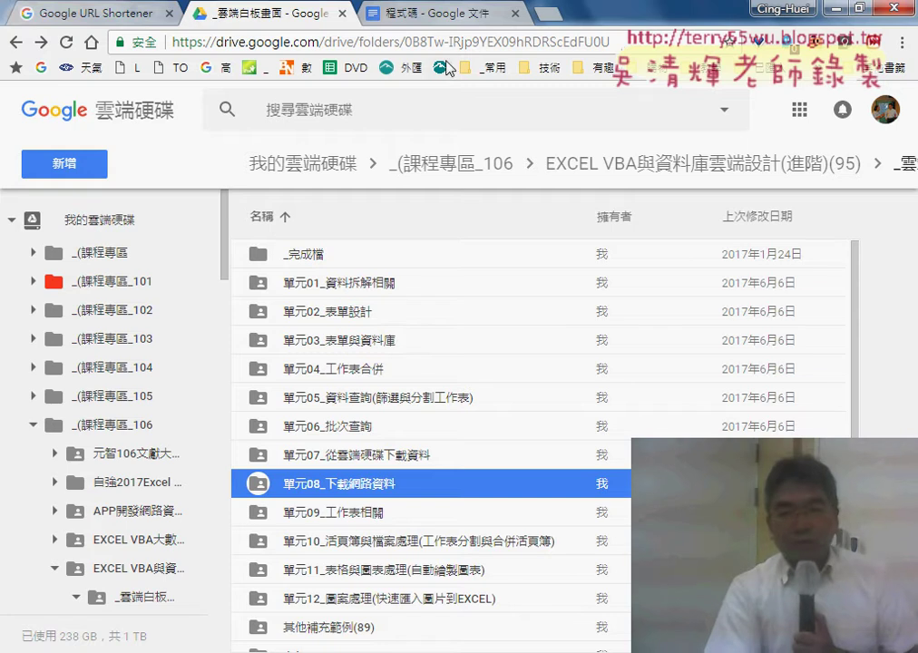
pyautogui.doubleClick(342, 492)
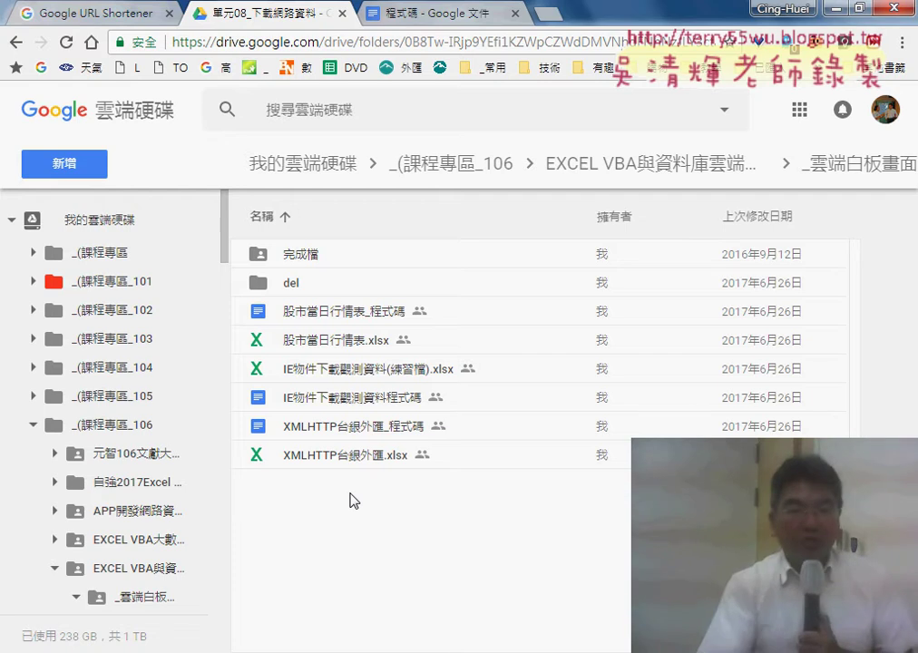
# Step: In the 程式碼 document, select Sub 篩選建檔日期 from its first line through End Sub
pyautogui.click(414, 11)
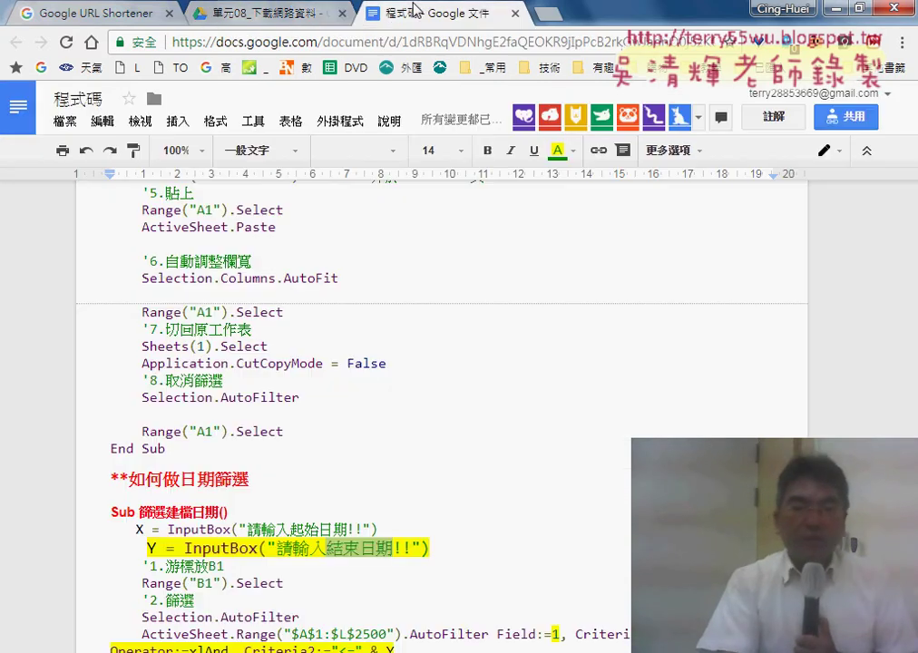
pyautogui.click(392, 285)
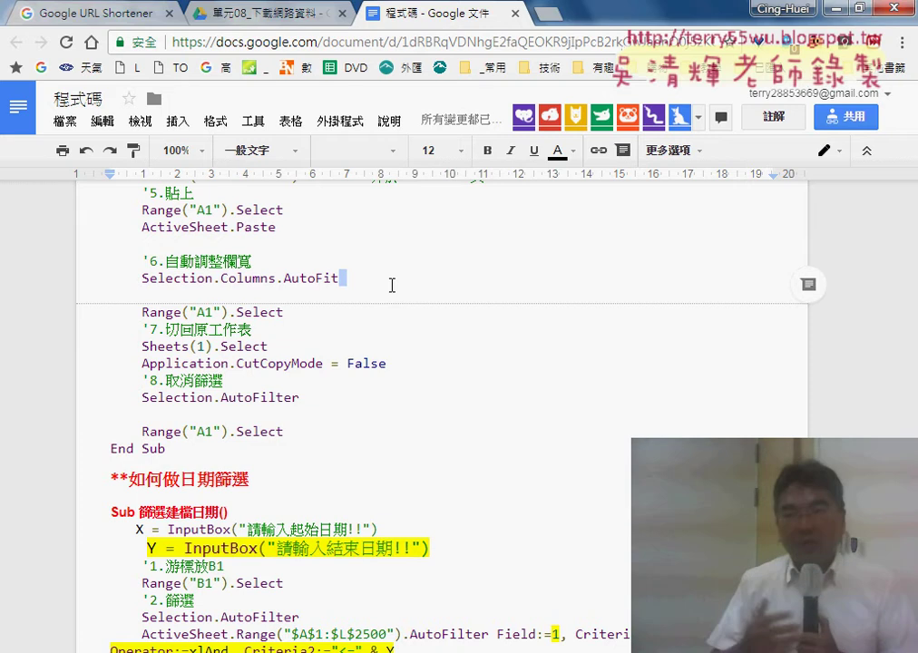
pyautogui.scroll(-4, 399, 326)
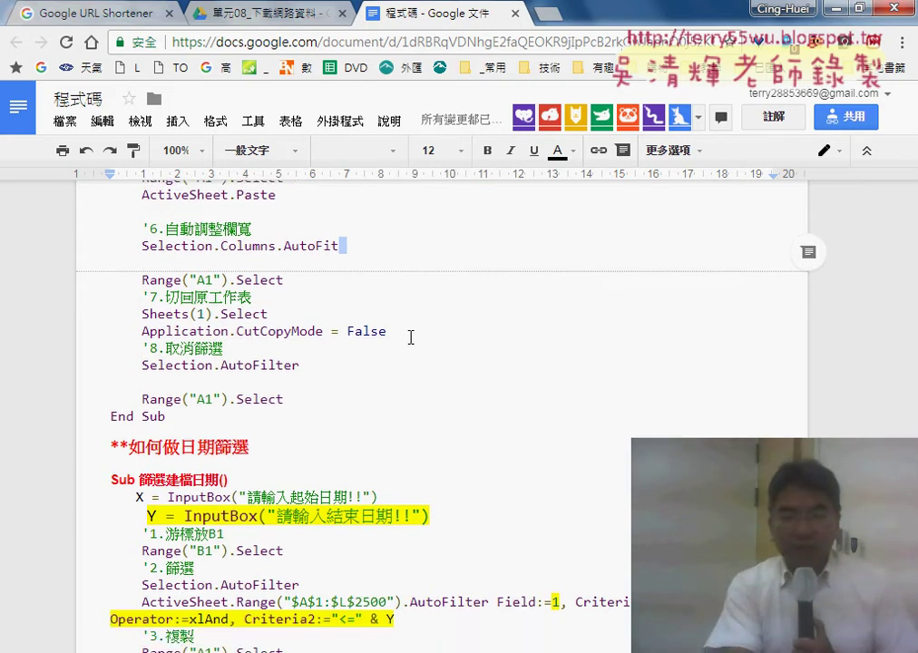
pyautogui.scroll(1, 399, 343)
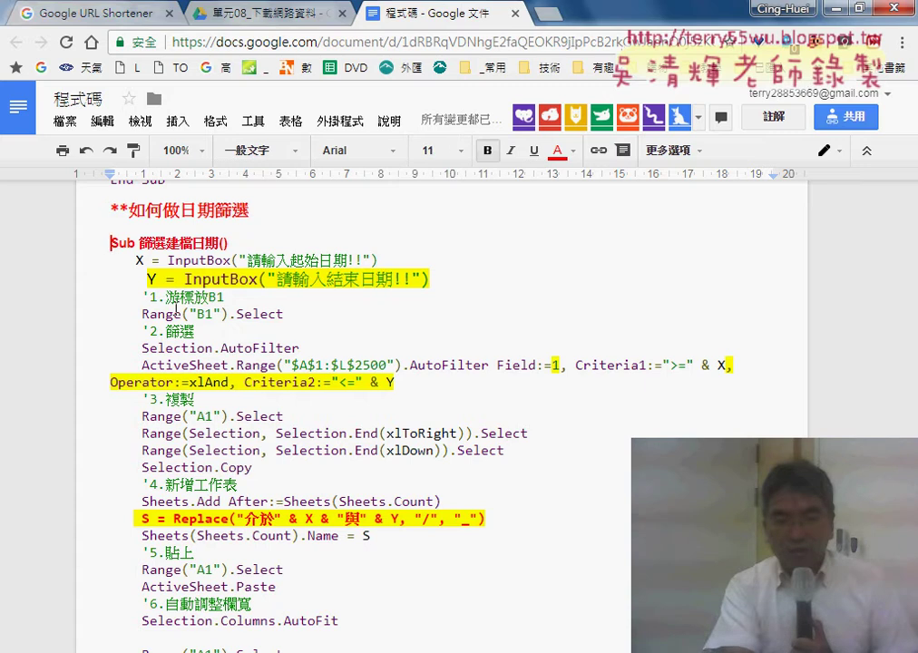
pyautogui.click(109, 243)
pyautogui.scroll(-2, 171, 410)
pyautogui.scroll(-2, 171, 410)
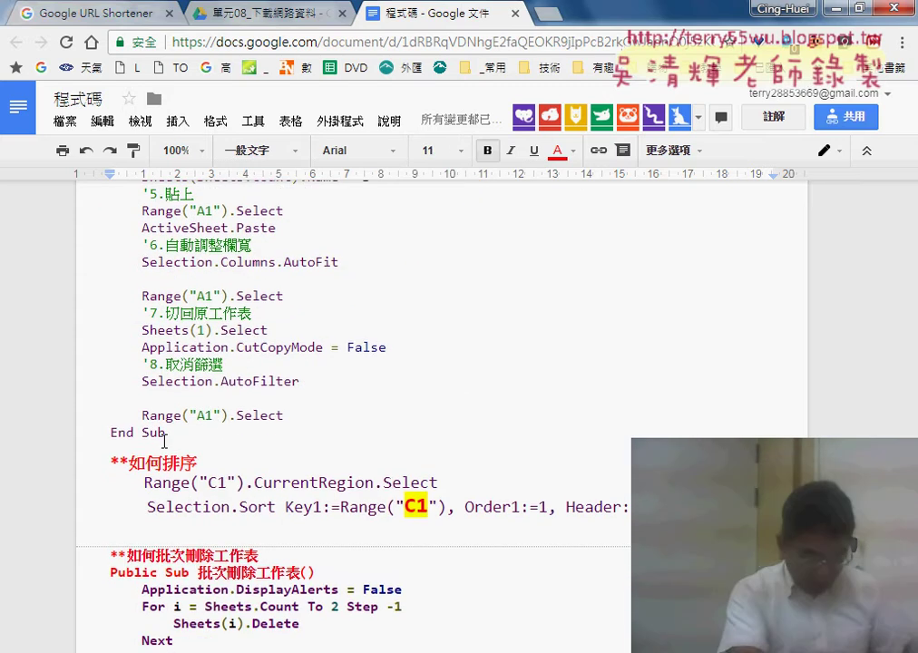
pyautogui.keyDown('shift'); pyautogui.click(214, 432); pyautogui.keyUp('shift')
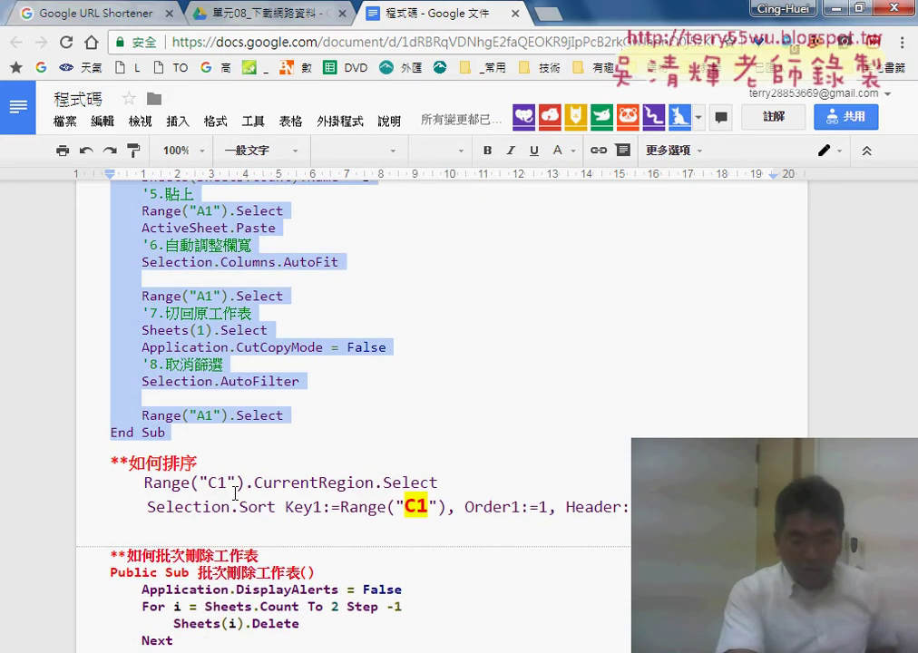
# Step: Bring the Visual Basic Editor forward and scroll to the end of the 篩選建檔日期 macro
pyautogui.click(456, 652)
pyautogui.click(535, 585)
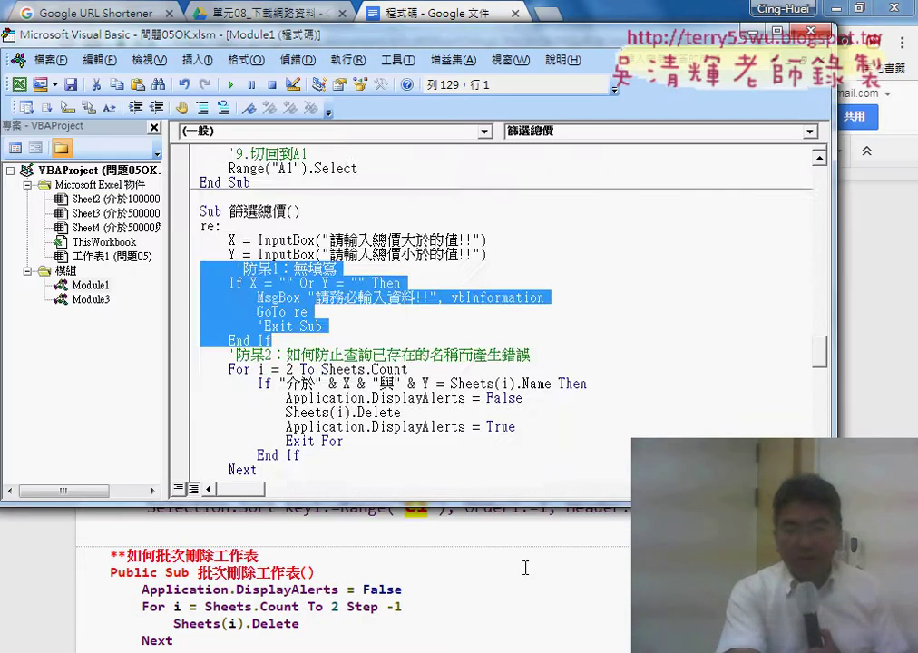
pyautogui.scroll(-4, 252, 386)
pyautogui.scroll(-4, 252, 386)
pyautogui.scroll(-4, 287, 471)
pyautogui.scroll(-5, 286, 471)
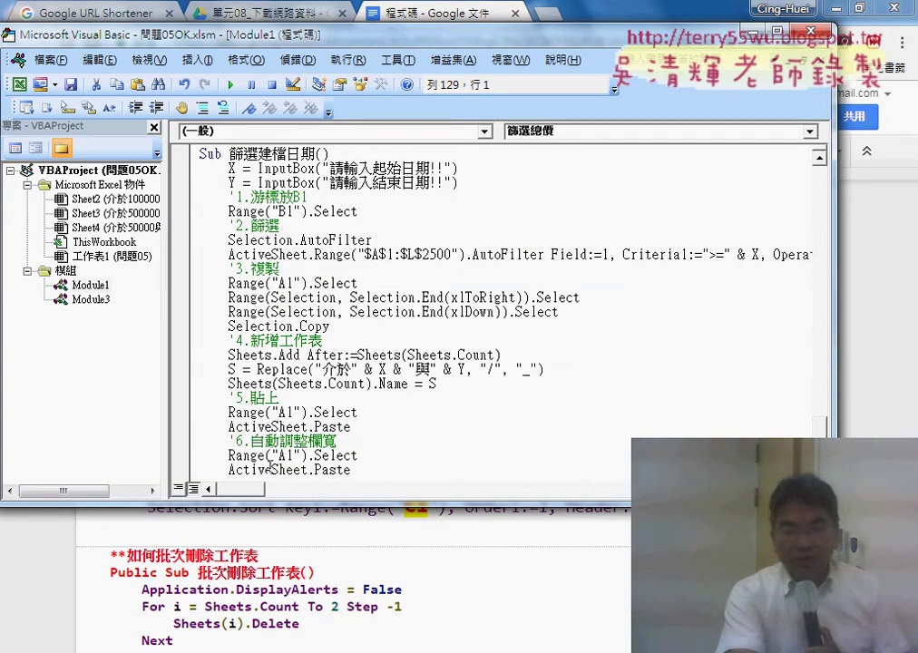
pyautogui.scroll(-5, 272, 471)
pyautogui.click(214, 469)
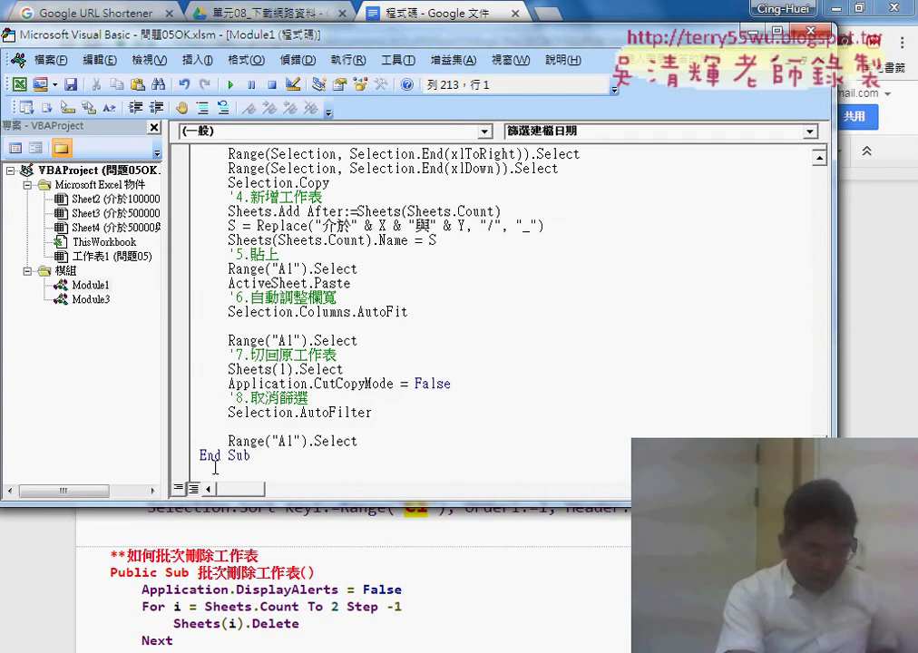
# Step: Go over the start- and end-date InputBox lines, selecting the prompt 請輸入起始日期
pyautogui.scroll(3, 342, 456)
pyautogui.scroll(5, 342, 457)
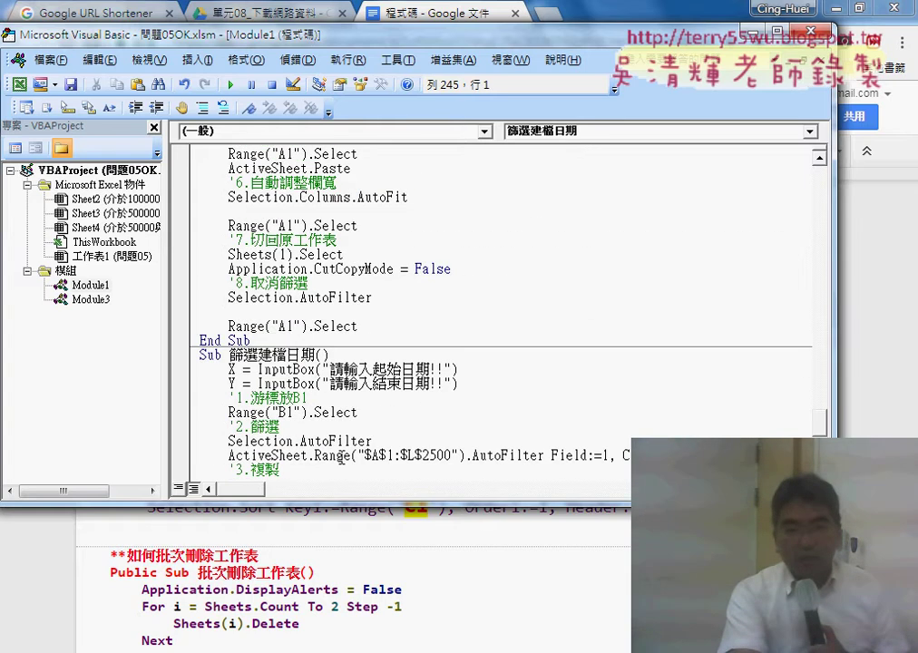
pyautogui.scroll(-1, 272, 277)
pyautogui.scroll(-1, 272, 277)
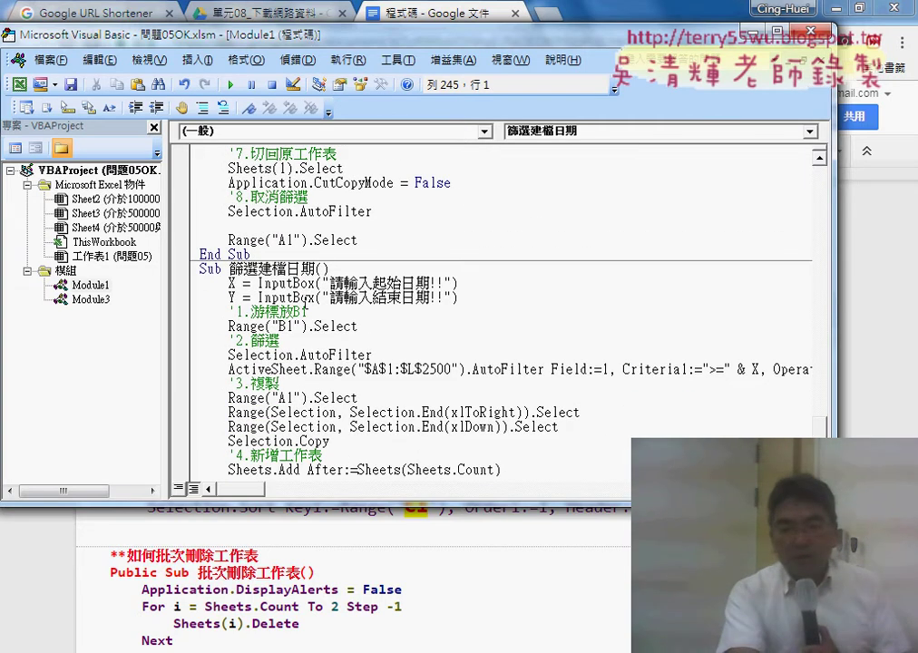
pyautogui.scroll(-1, 305, 311)
pyautogui.click(232, 240)
pyautogui.click(235, 255)
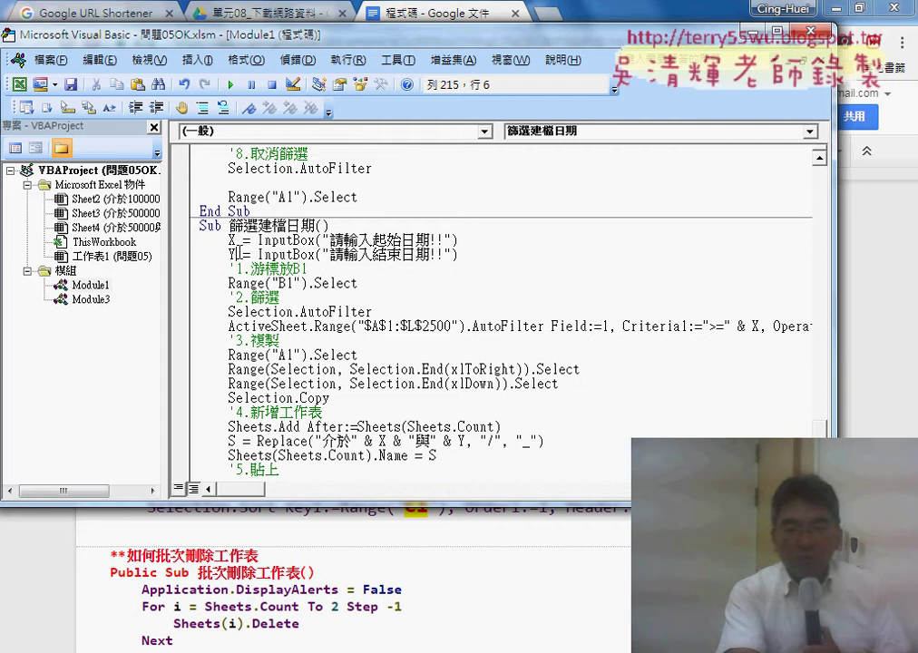
pyautogui.moveTo(328, 239); pyautogui.dragTo(432, 240)
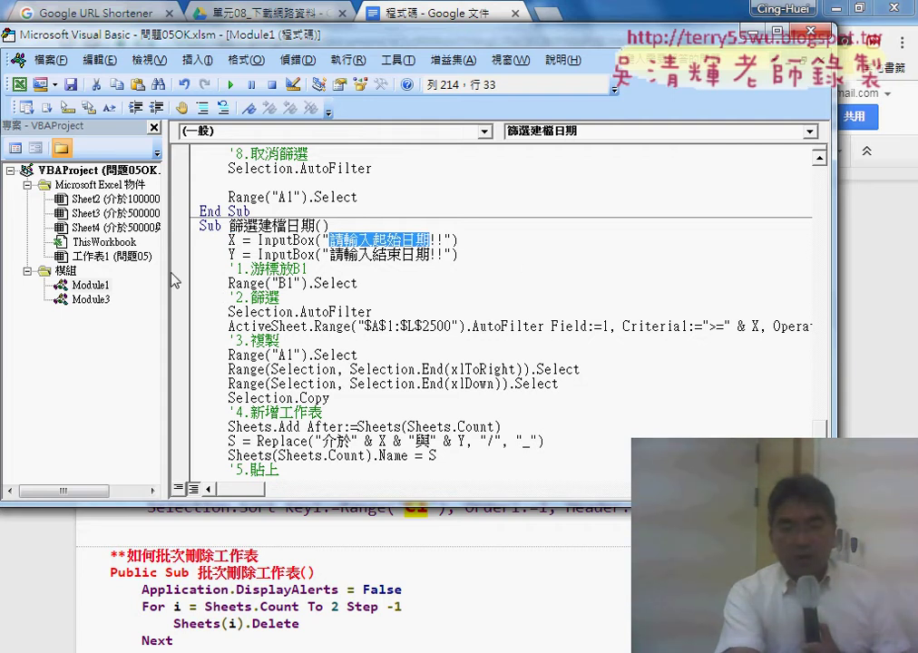
# Step: Narrow the Project Explorer and widen the editor window to show the full AutoFilter line
pyautogui.moveTo(171, 281); pyautogui.dragTo(118, 283)
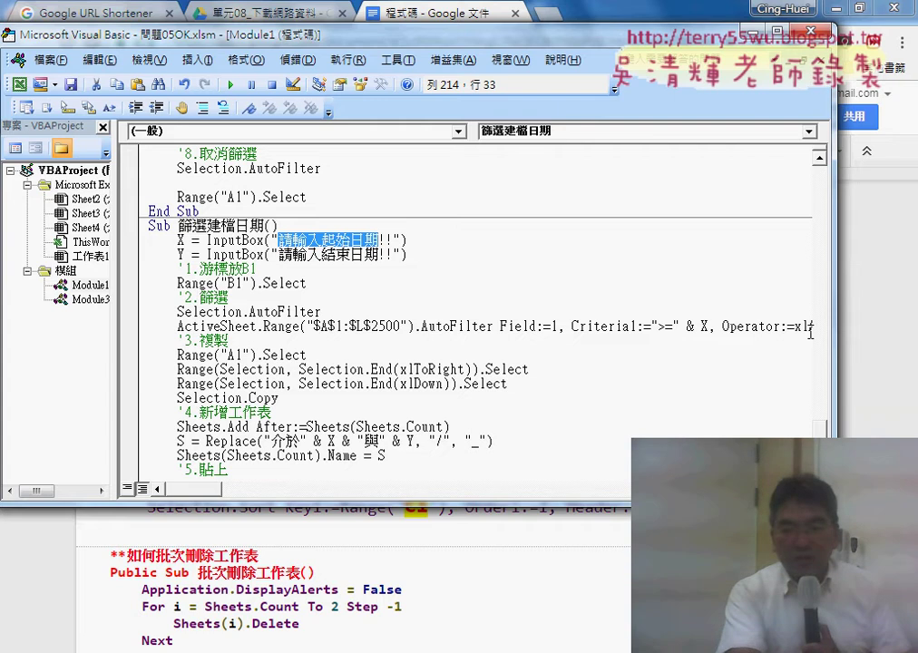
pyautogui.moveTo(832, 327); pyautogui.dragTo(896, 328)
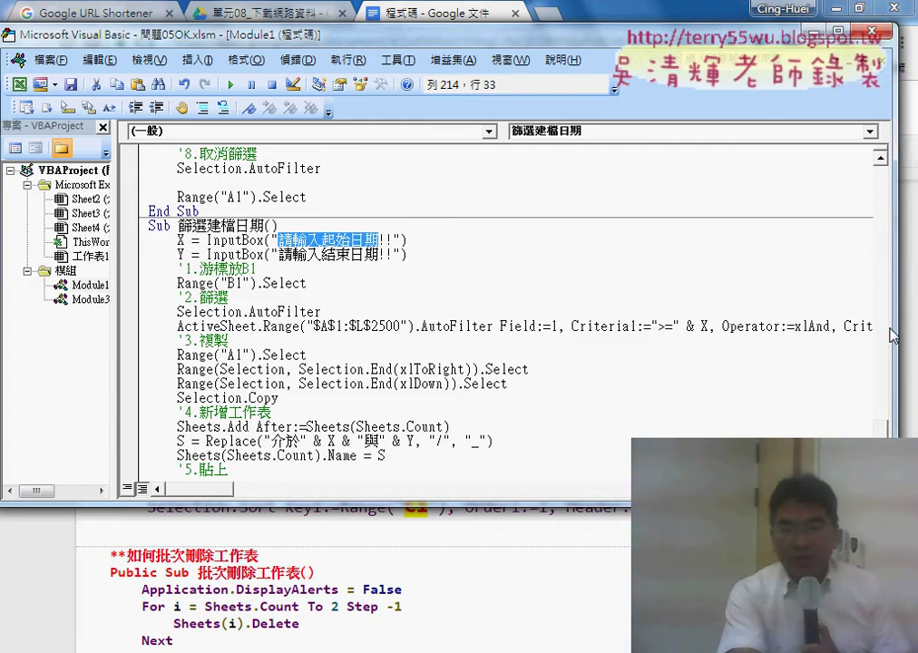
pyautogui.moveTo(604, 327); pyautogui.dragTo(637, 329)
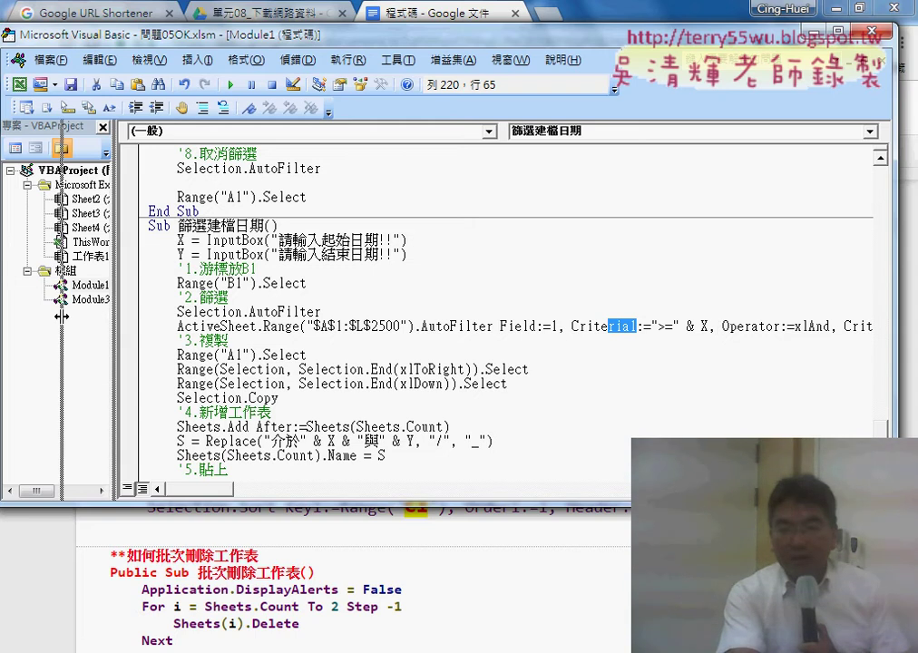
# Step: Narrow the Project pane further and highlight field 1, start date X and the <= end-date criterion
pyautogui.moveTo(111, 315); pyautogui.dragTo(61, 315)
pyautogui.doubleClick(502, 326)
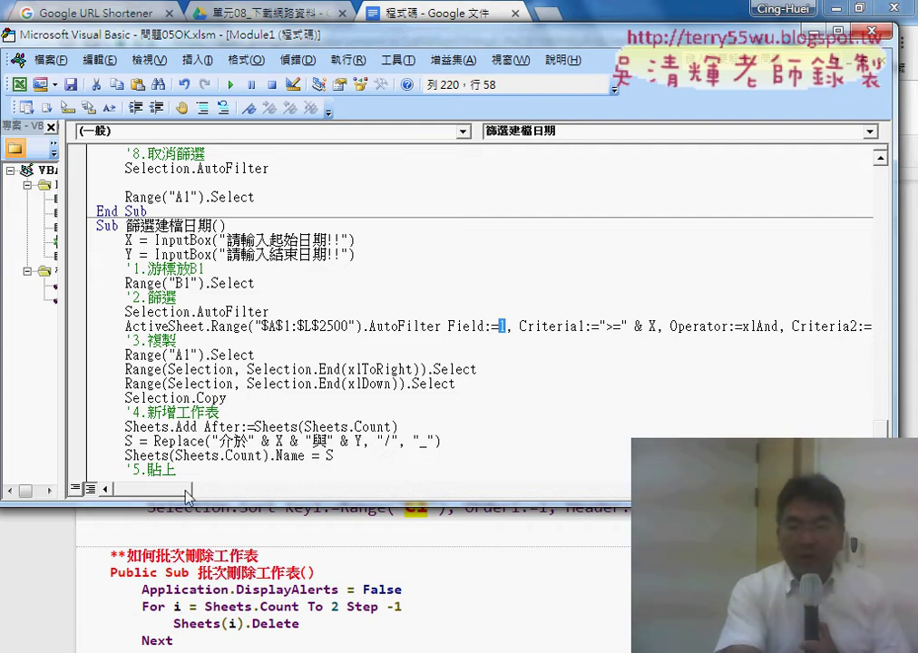
pyautogui.moveTo(187, 494); pyautogui.dragTo(202, 497)
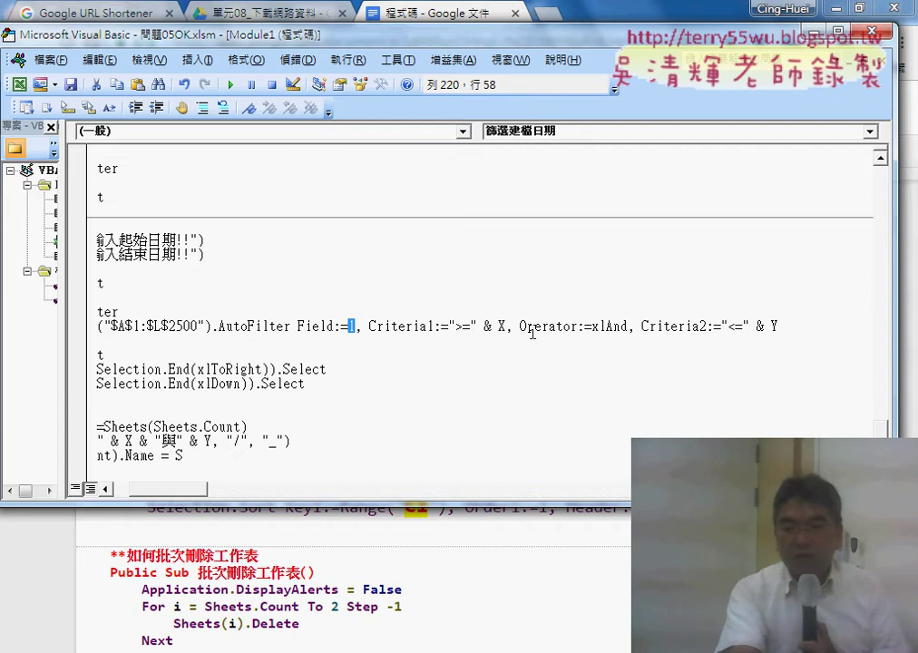
pyautogui.doubleClick(502, 326)
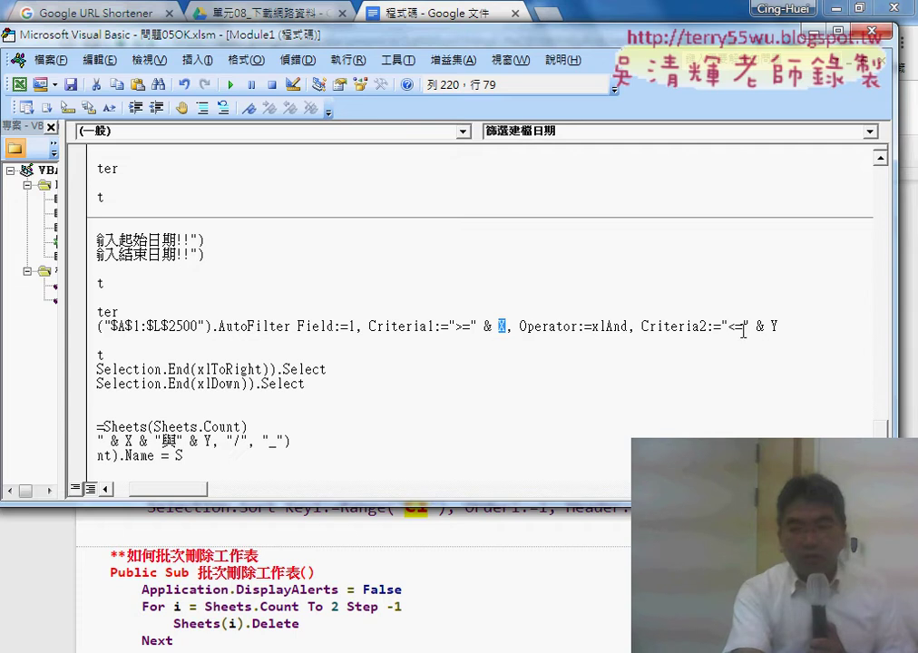
pyautogui.moveTo(721, 325); pyautogui.dragTo(750, 325)
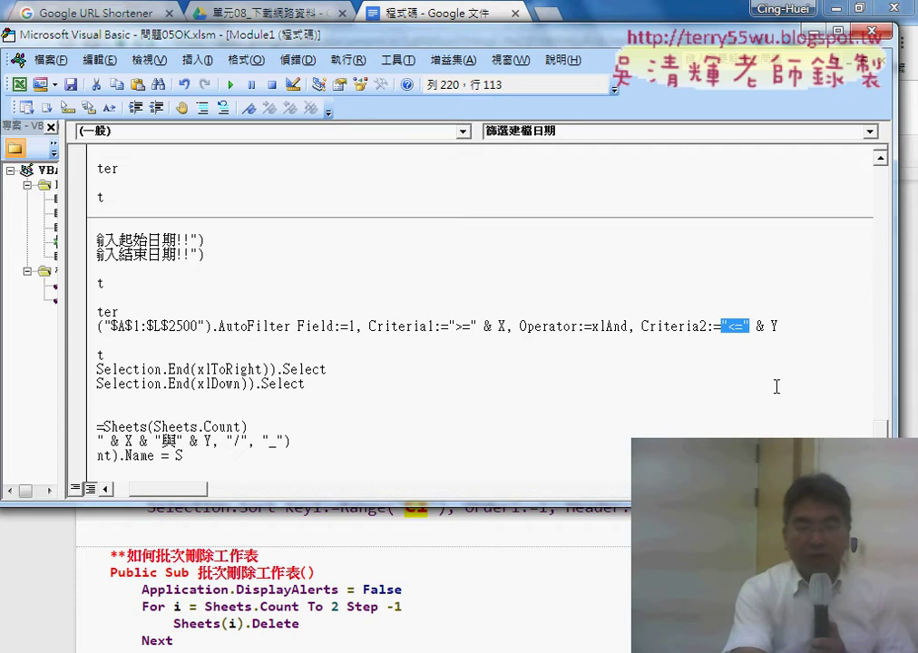
# Step: Scroll back to the sheet-naming line and highlight the "_" replacement string
pyautogui.hscroll(-5, 154, 397)
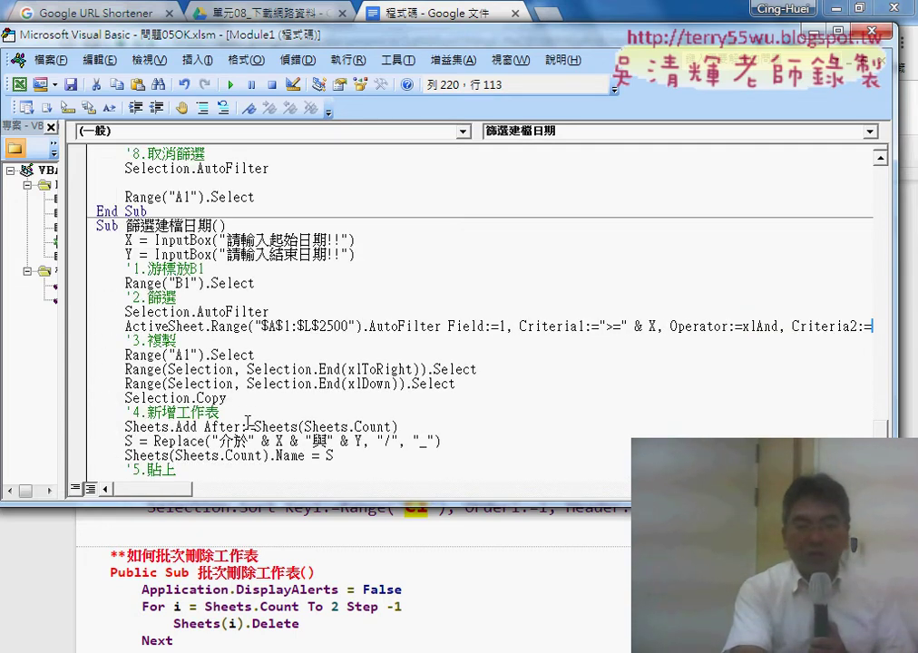
pyautogui.scroll(-2, 247, 422)
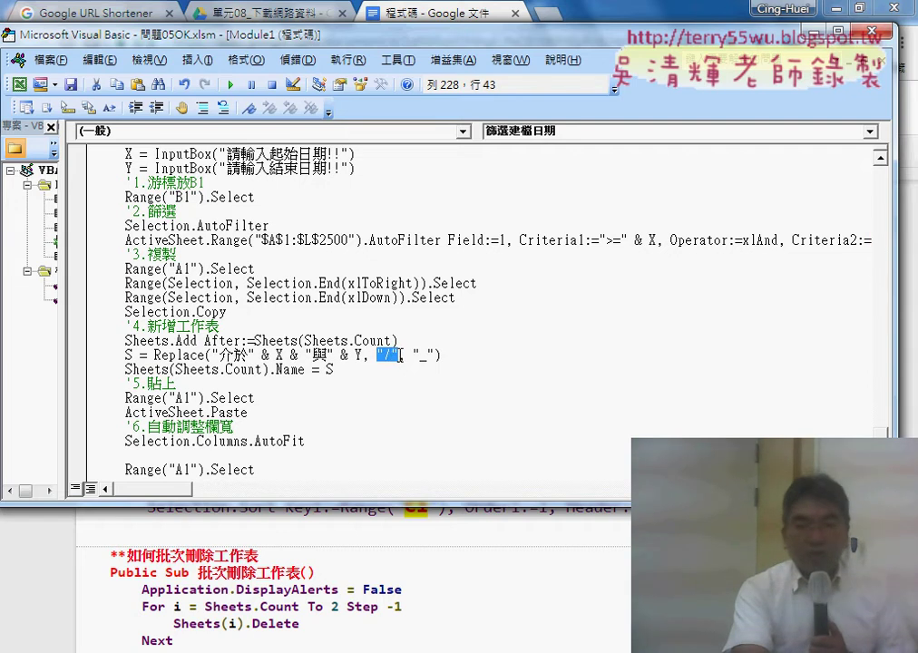
pyautogui.moveTo(413, 353); pyautogui.dragTo(428, 355)
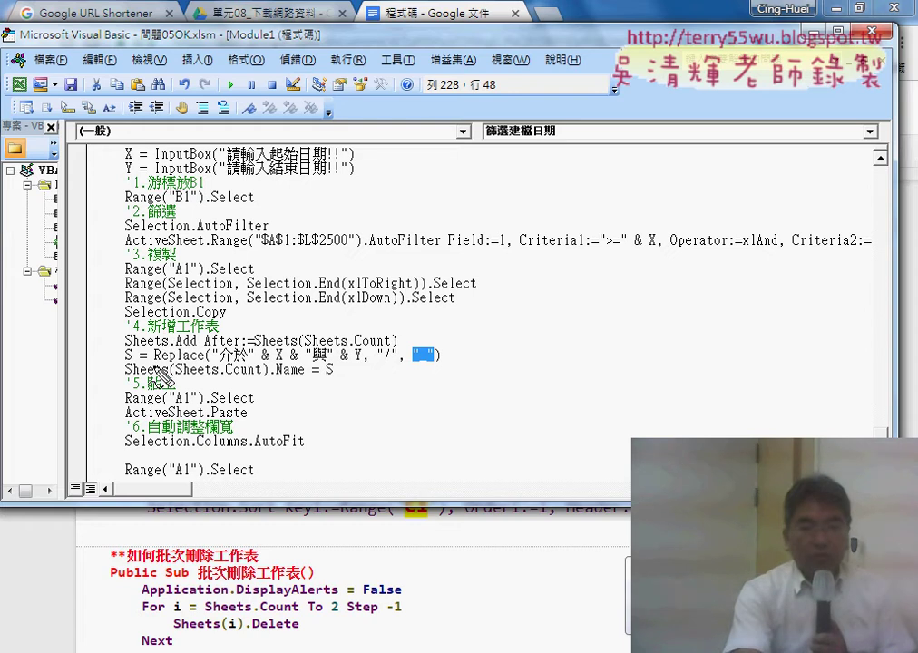
# Step: Underline the Replace function and its date-text and underscore arguments, then clear the ink
pyautogui.moveTo(154, 362); pyautogui.dragTo(204, 367)
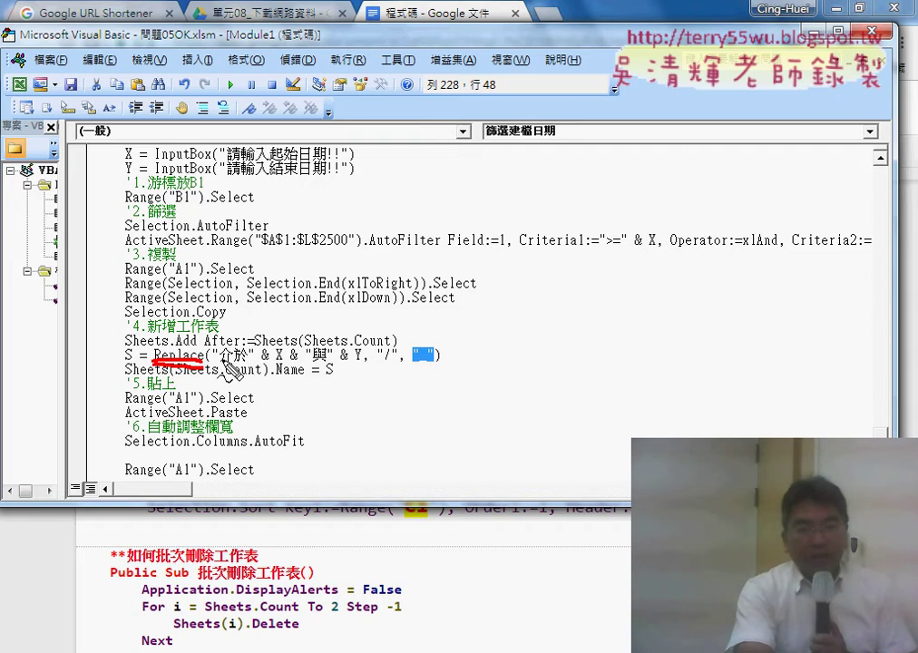
pyautogui.moveTo(218, 368); pyautogui.dragTo(363, 368)
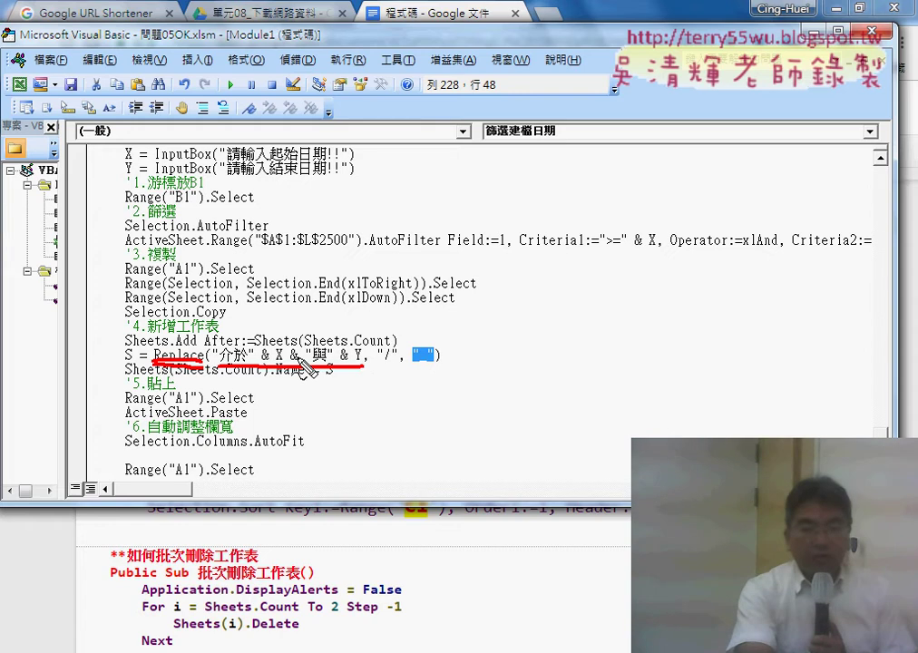
pyautogui.moveTo(374, 363); pyautogui.dragTo(365, 379)
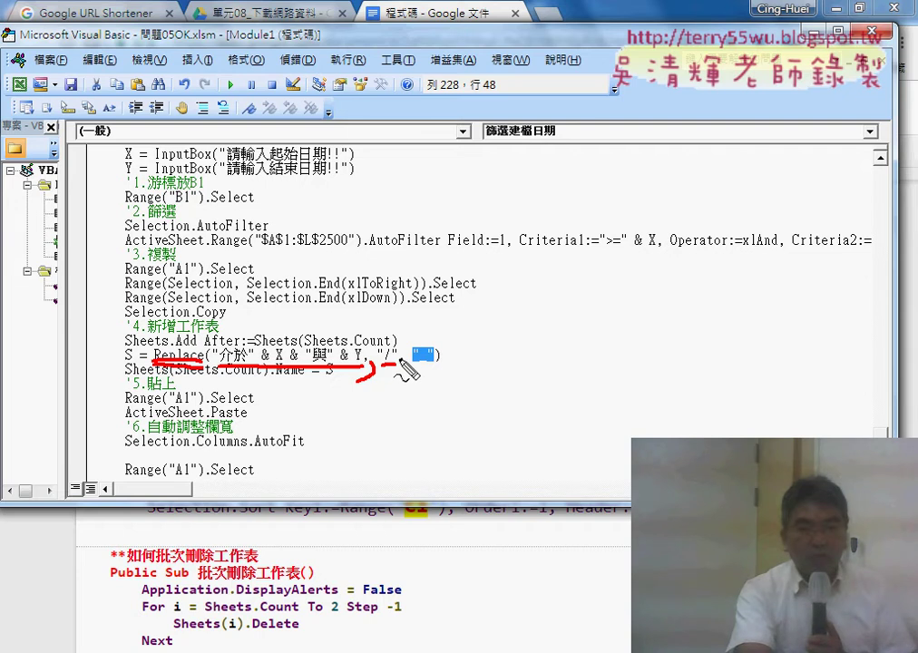
pyautogui.moveTo(402, 364); pyautogui.dragTo(406, 380)
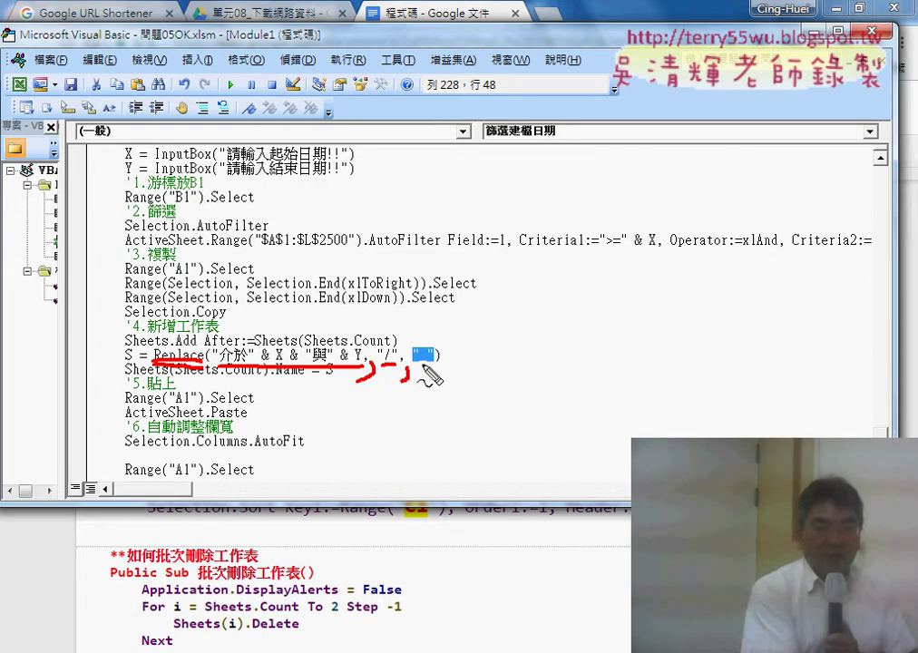
pyautogui.press('Escape')
# Step: Highlight the "/" search string and the sheet-name variable S in the naming code
pyautogui.press('Down')
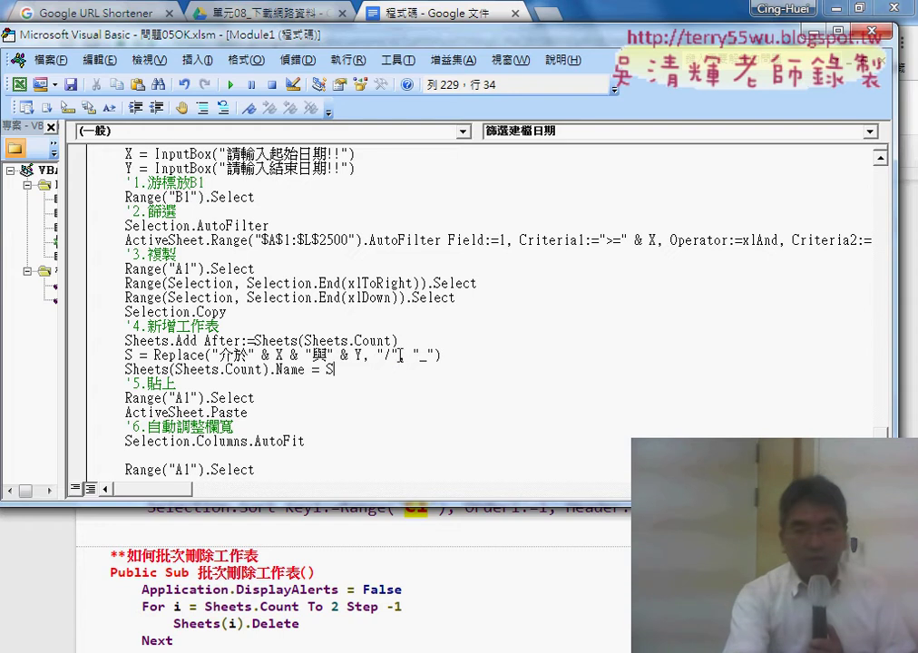
pyautogui.moveTo(376, 355); pyautogui.dragTo(398, 356)
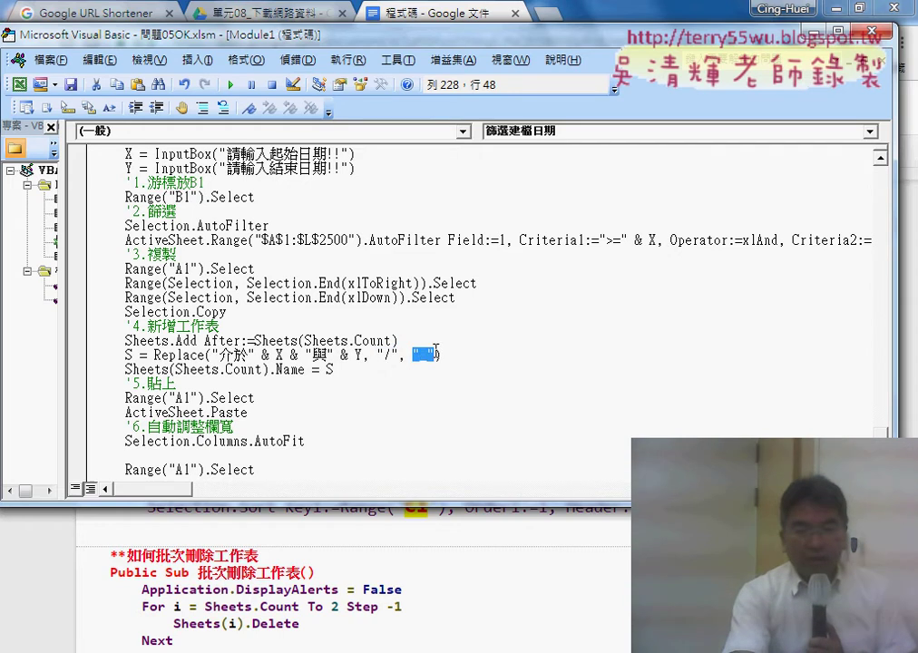
pyautogui.doubleClick(330, 370)
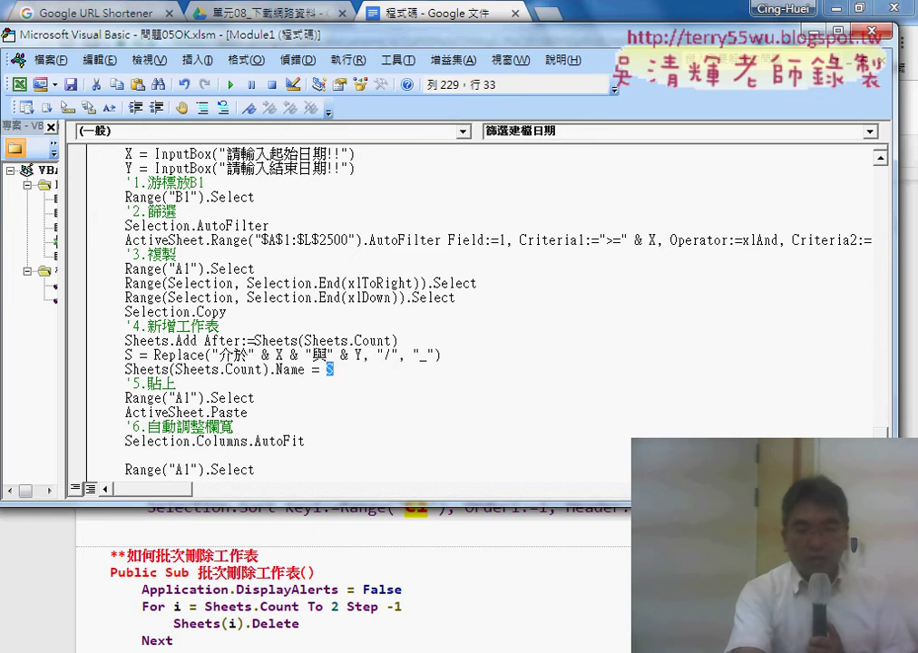
pyautogui.click(463, 649)
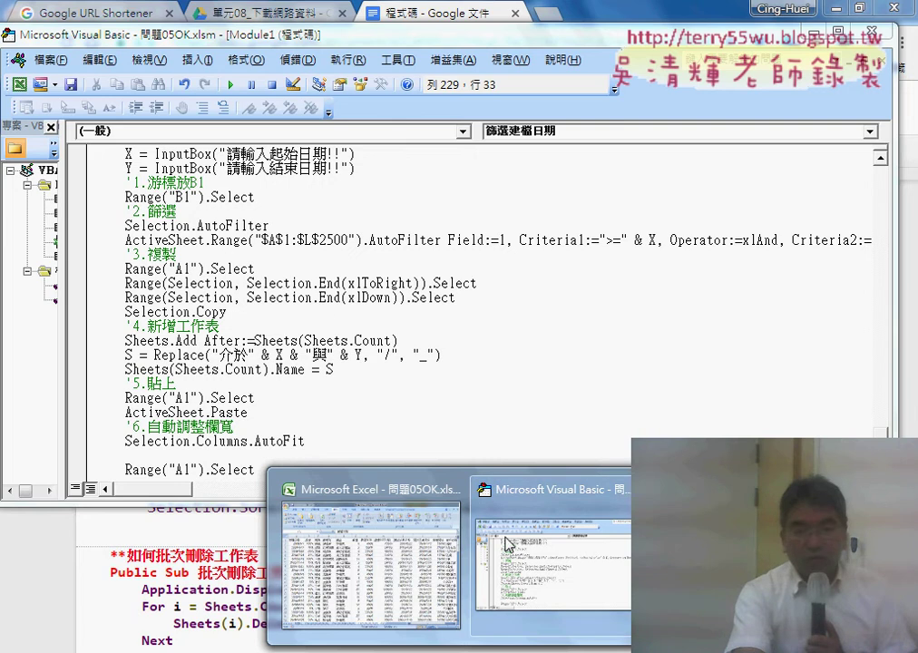
# Step: Bring the Excel workbook forward and select a date cell in the data
pyautogui.click(394, 552)
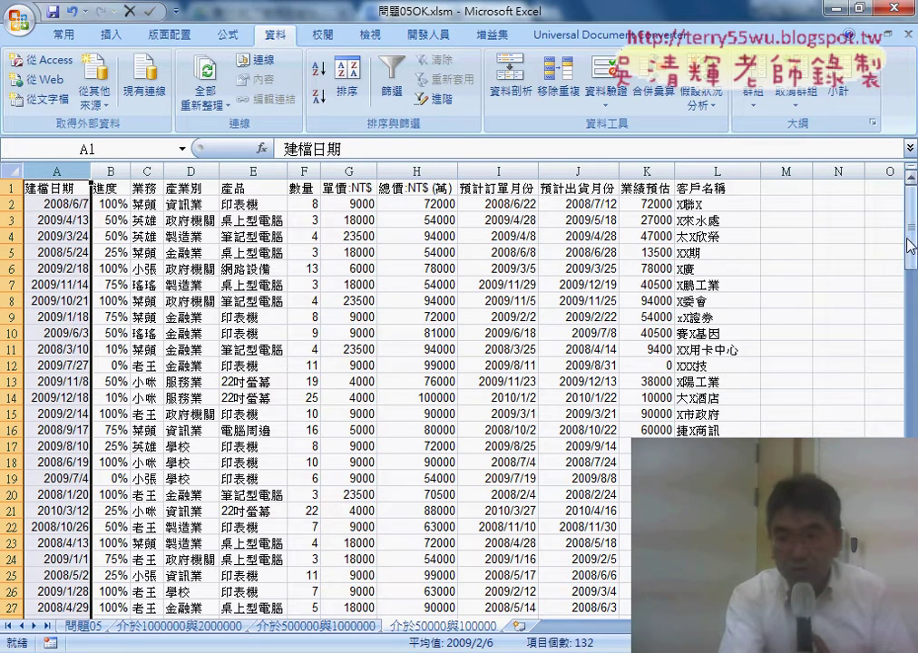
pyautogui.moveTo(910, 217); pyautogui.dragTo(910, 179)
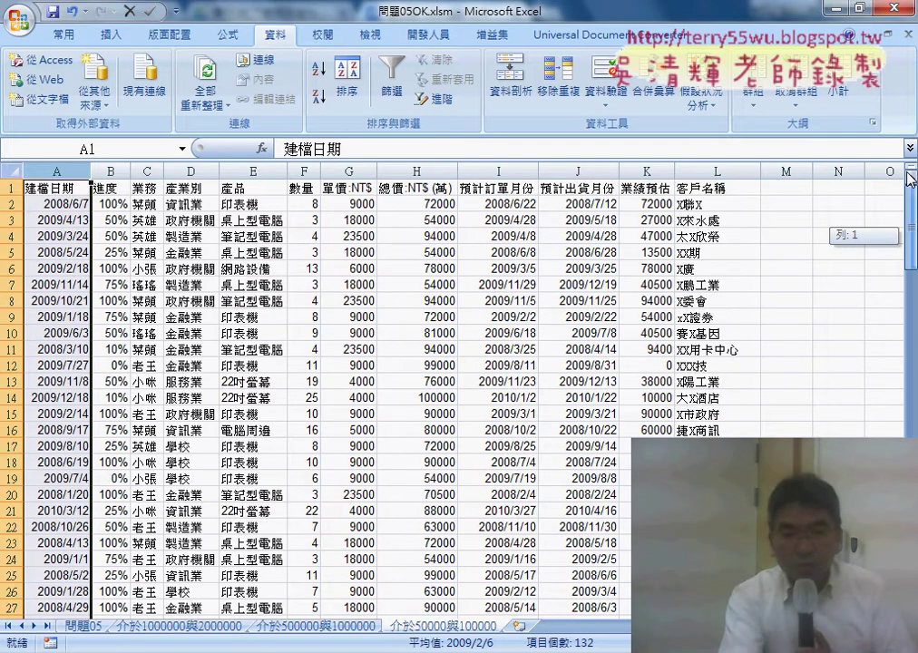
pyautogui.click(590, 204)
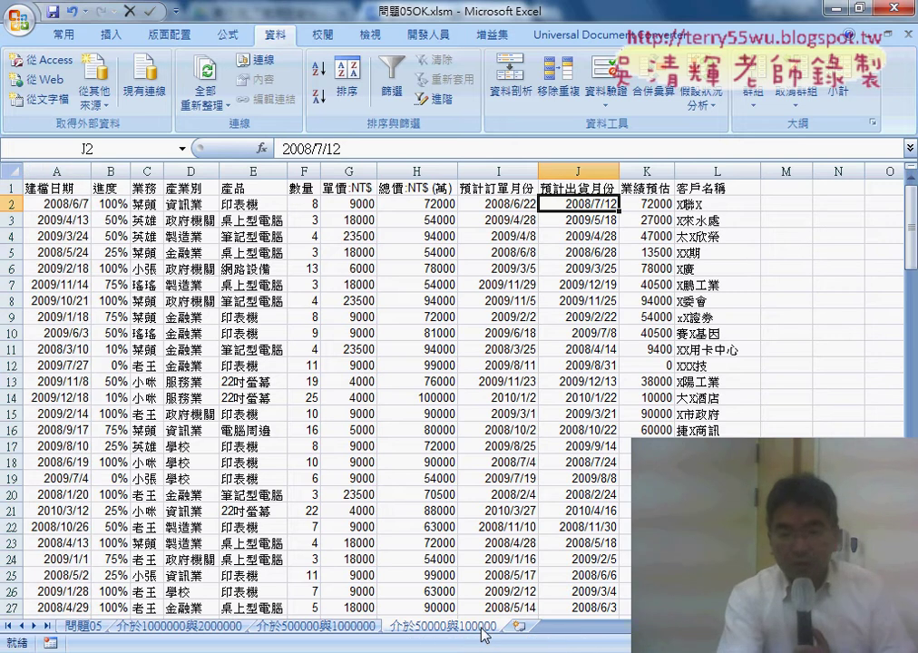
# Step: Back in the editor, dismiss the compile error and jump to the 篩選建檔日期 procedure
pyautogui.moveTo(485, 648)
pyautogui.click(535, 580)
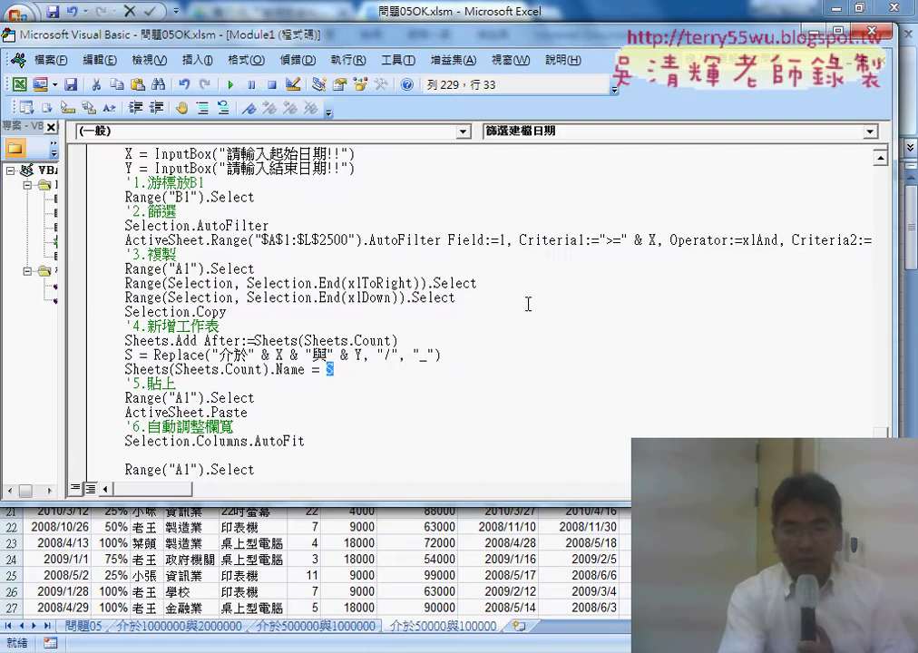
pyautogui.click(230, 84)
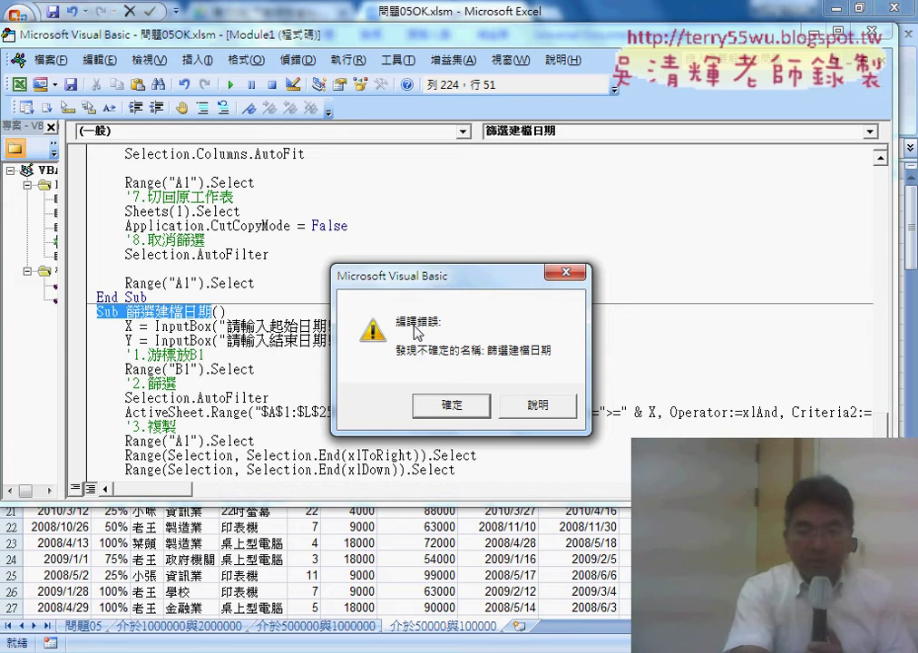
pyautogui.click(462, 424)
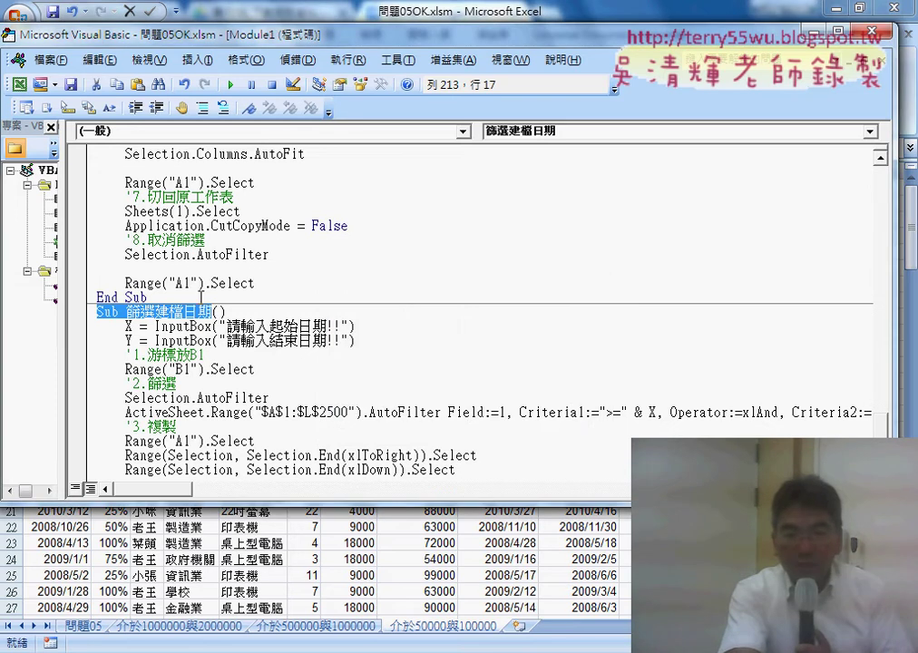
pyautogui.click(567, 131)
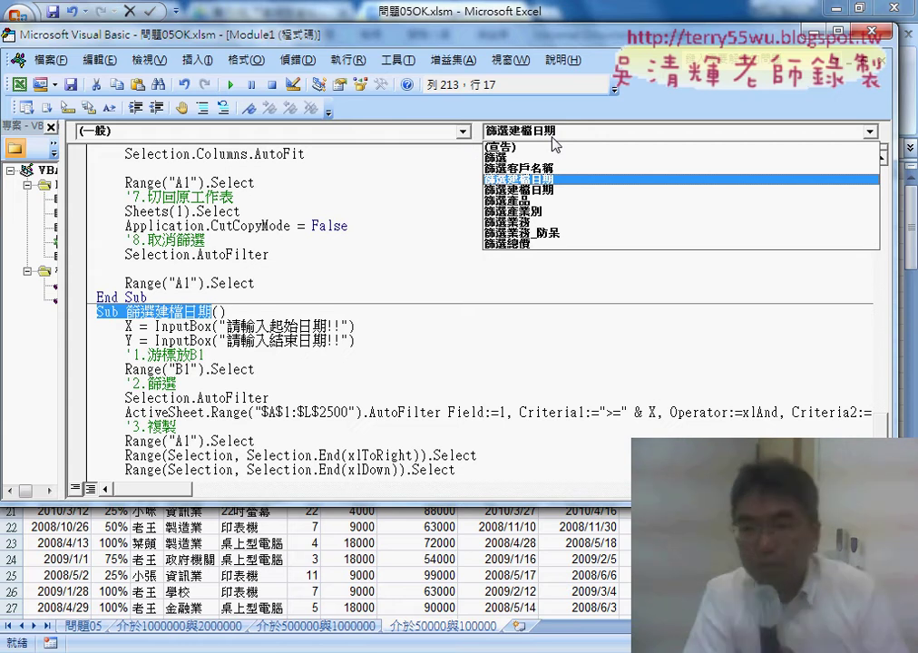
pyautogui.click(572, 189)
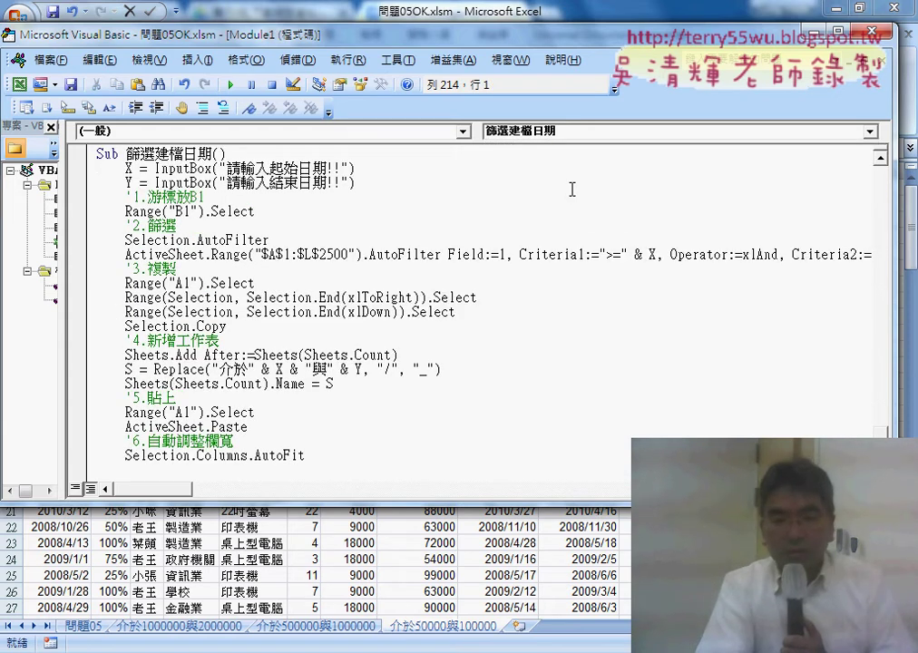
# Step: Select the 篩選建檔日期 code, close the Macros list, and shrink the editor so the sheet shows
pyautogui.scroll(-3, 572, 190)
pyautogui.scroll(4, 572, 190)
pyautogui.moveTo(96, 197)
pyautogui.mouseDown()
pyautogui.moveTo(156, 327)
pyautogui.moveTo(185, 511)
pyautogui.mouseUp()
pyautogui.press('Right')
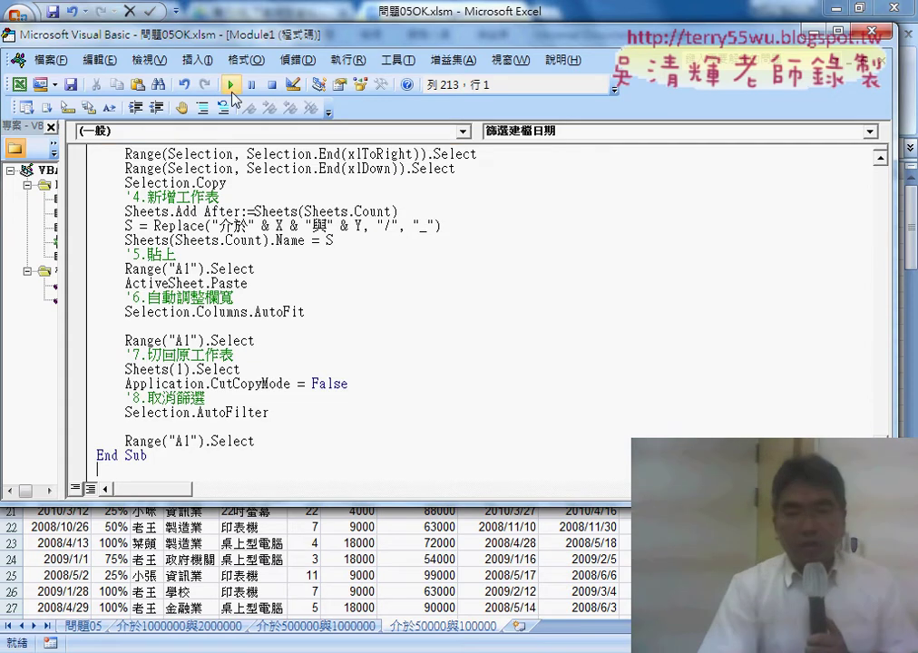
pyautogui.click(232, 85)
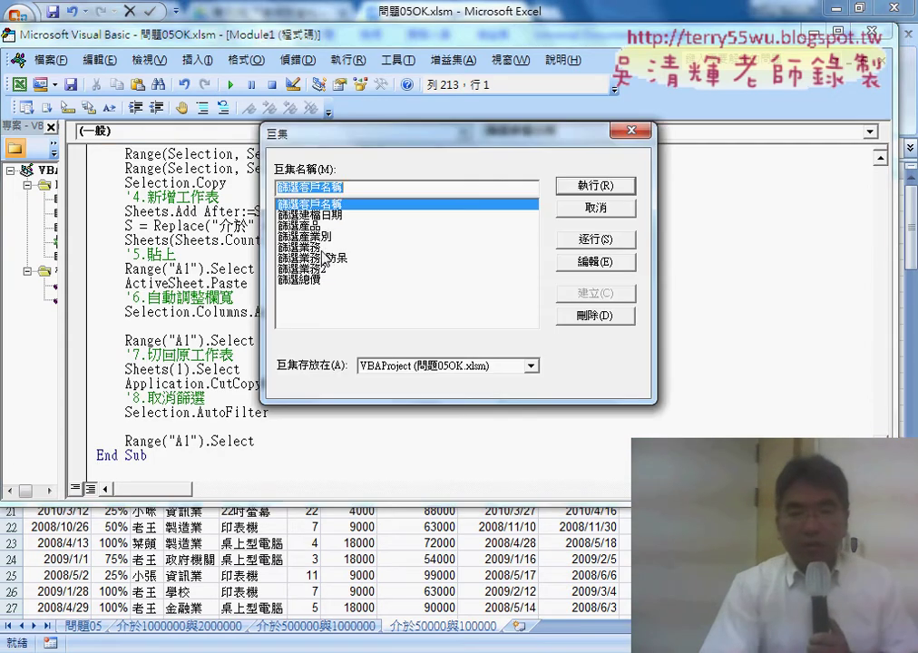
pyautogui.click(596, 207)
pyautogui.scroll(-10, 468, 250)
pyautogui.scroll(1, 458, 252)
pyautogui.scroll(3, 458, 253)
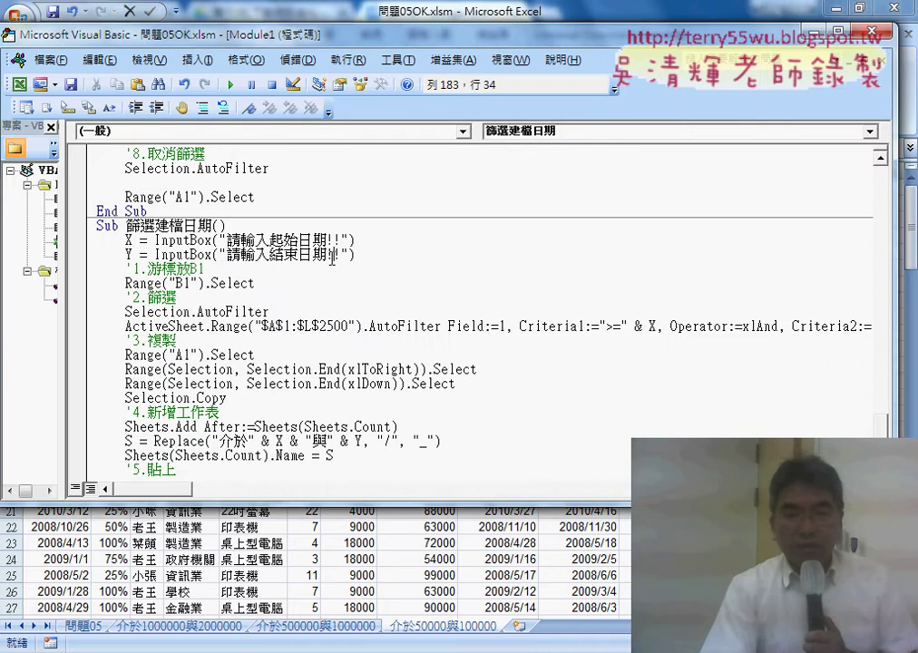
pyautogui.moveTo(439, 35)
pyautogui.mouseDown()
pyautogui.moveTo(513, 79)
pyautogui.moveTo(425, 56)
pyautogui.mouseUp()
# Step: Run 篩選建檔日期 with start date 2008/1/1 and end date 2008/6/30
pyautogui.click(324, 97)
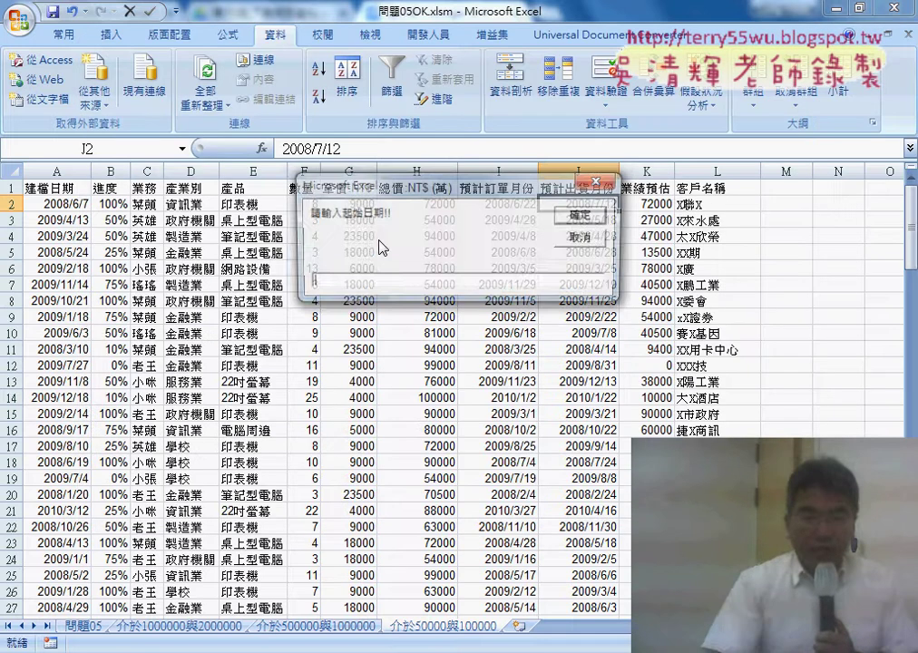
pyautogui.write('20')
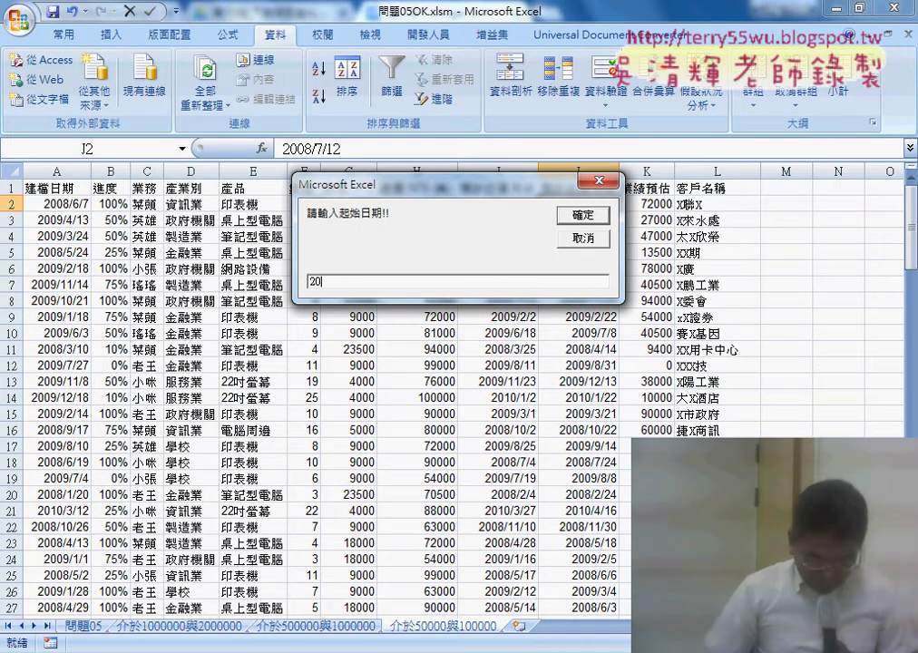
pyautogui.write('08/1/')
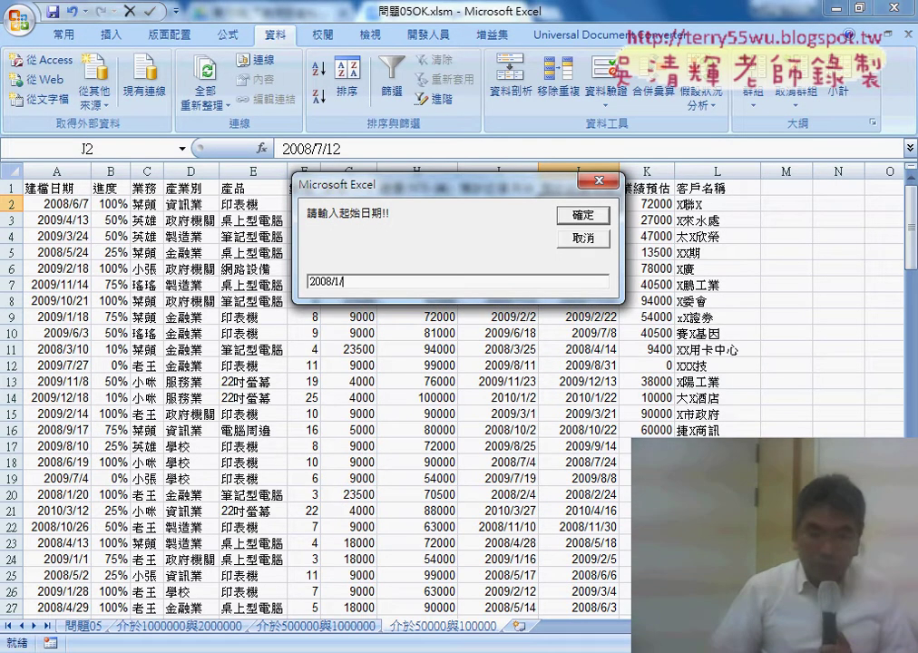
pyautogui.write('1')
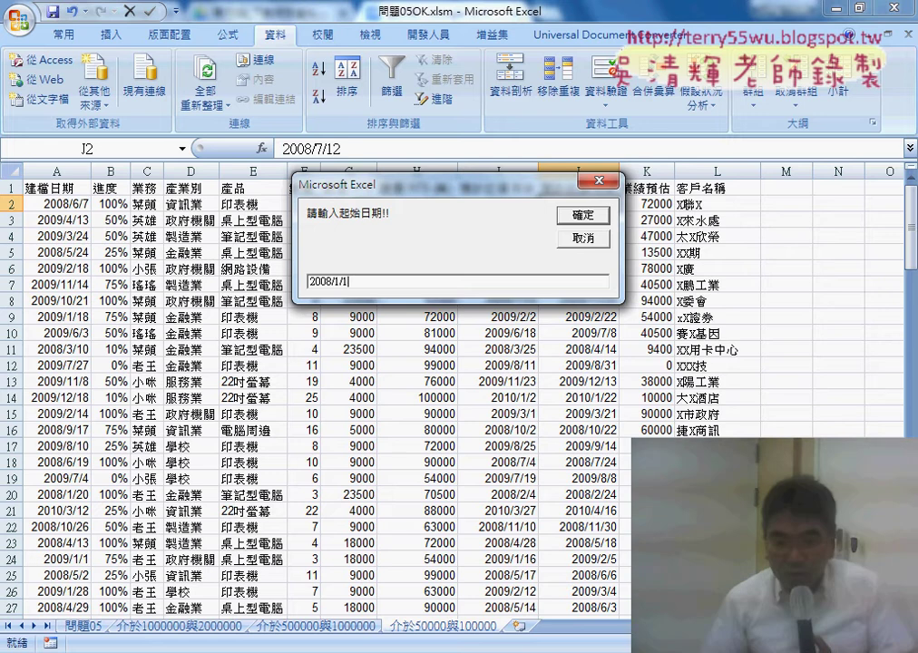
pyautogui.press('Return')
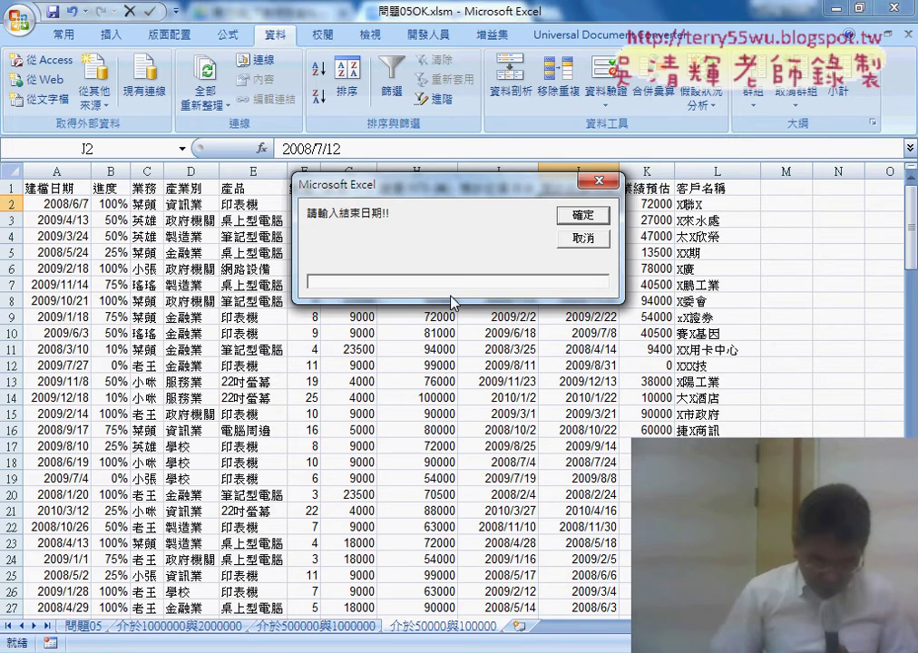
pyautogui.write('2008/')
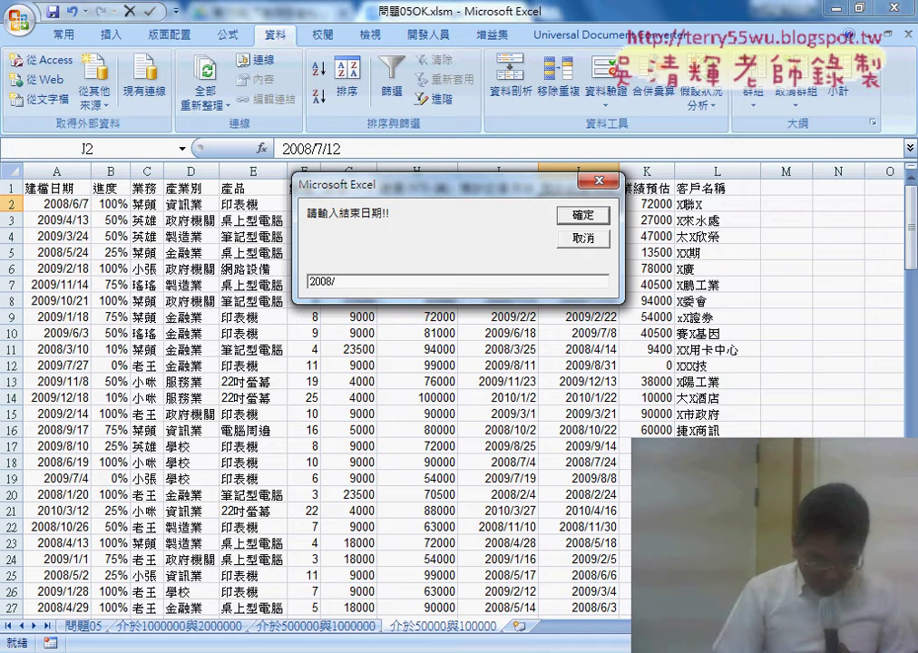
pyautogui.write('6/30')
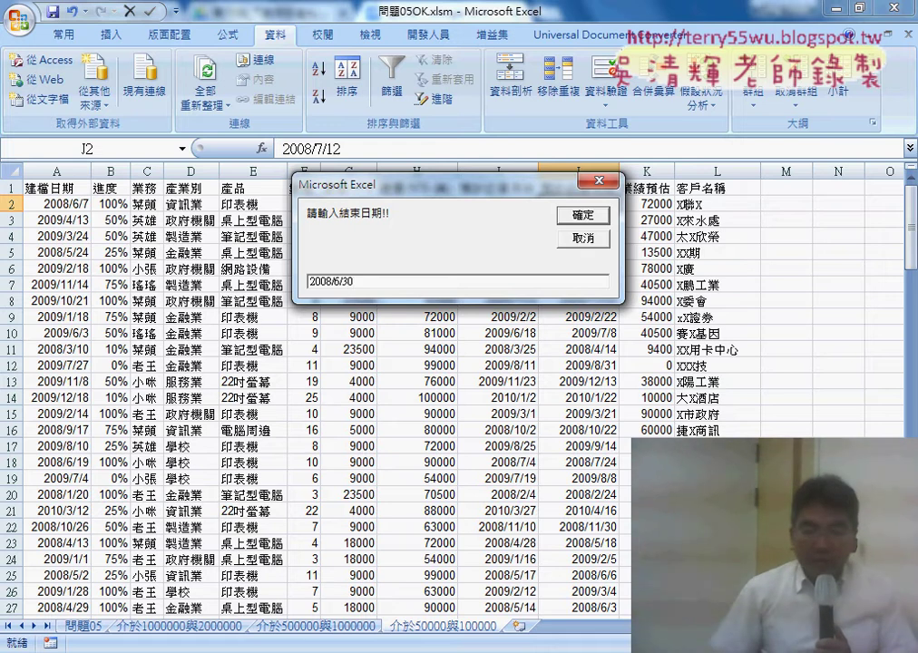
pyautogui.press('Return')
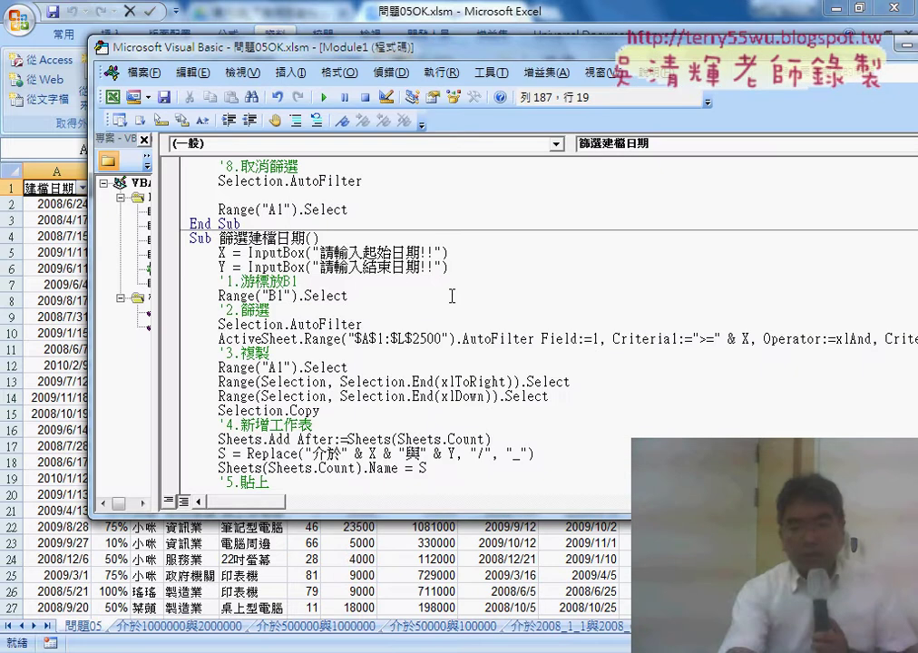
# Step: Hide the editor and circle and arrow the new 介於2008_1_1與2008_6_30 sheet tab
pyautogui.hotkey('alt', 'F11')
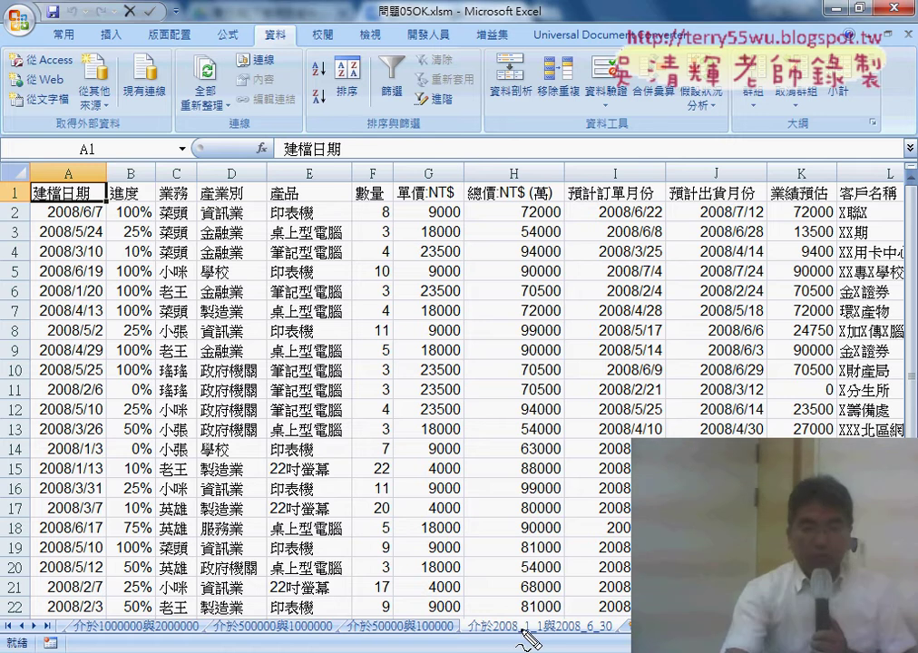
pyautogui.moveTo(608, 635); pyautogui.dragTo(624, 633)
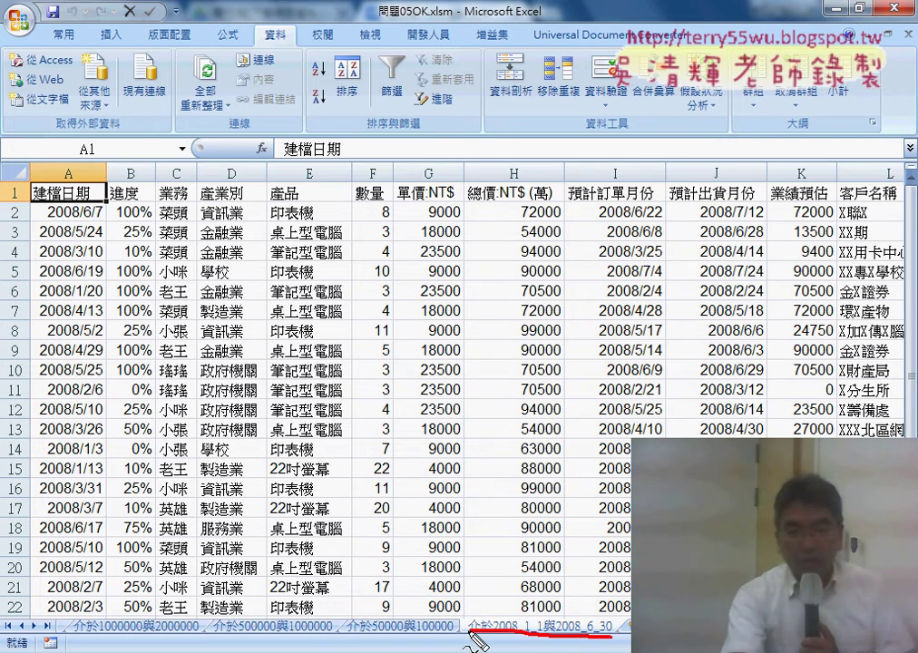
pyautogui.moveTo(629, 533); pyautogui.dragTo(560, 605)
pyautogui.moveTo(567, 571); pyautogui.dragTo(592, 590)
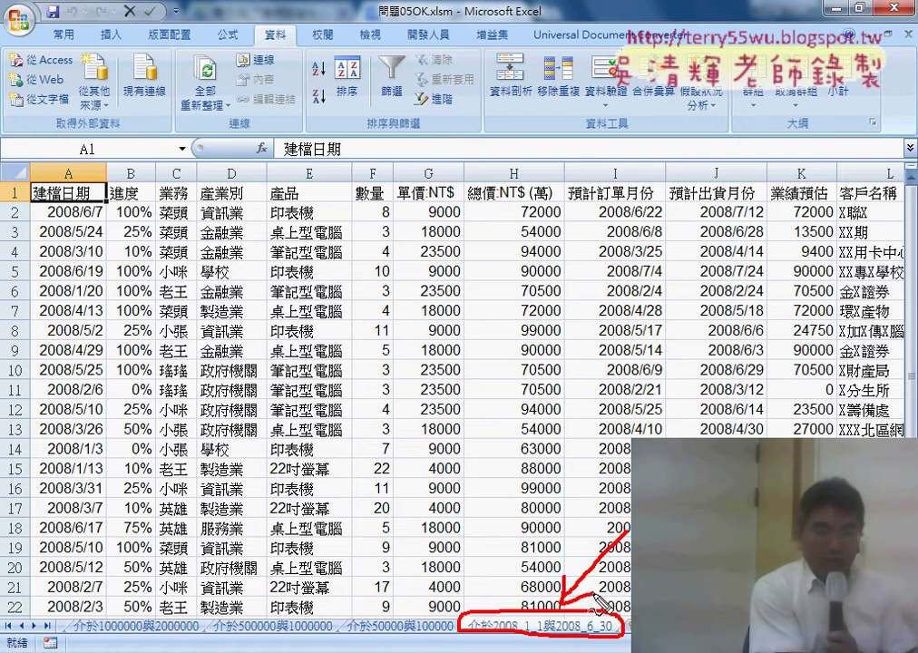
# Step: Clear the pen marks and bring the Visual Basic Editor back to the front
pyautogui.press('Escape')
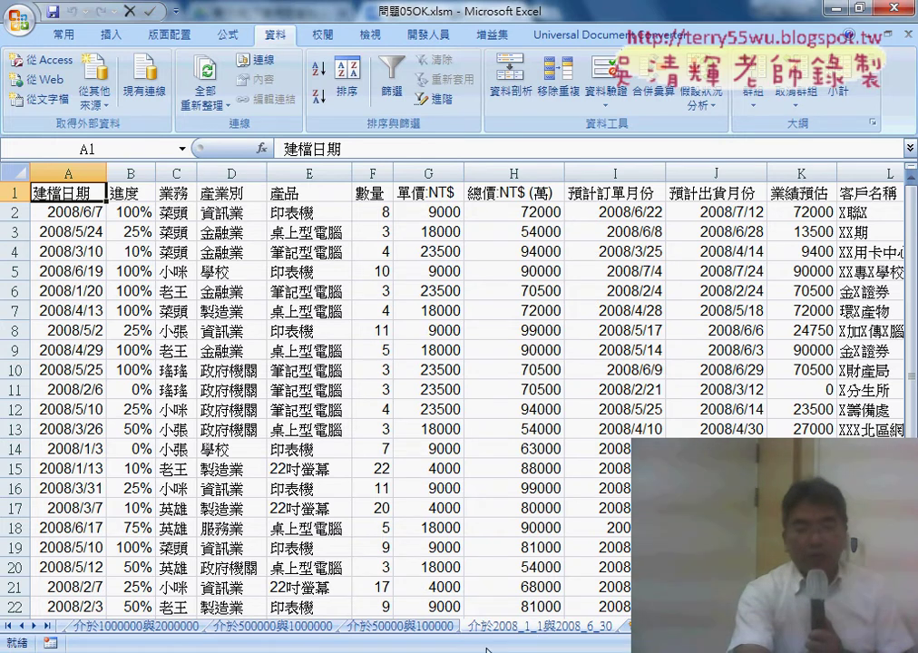
pyautogui.moveTo(488, 651)
pyautogui.click(498, 492)
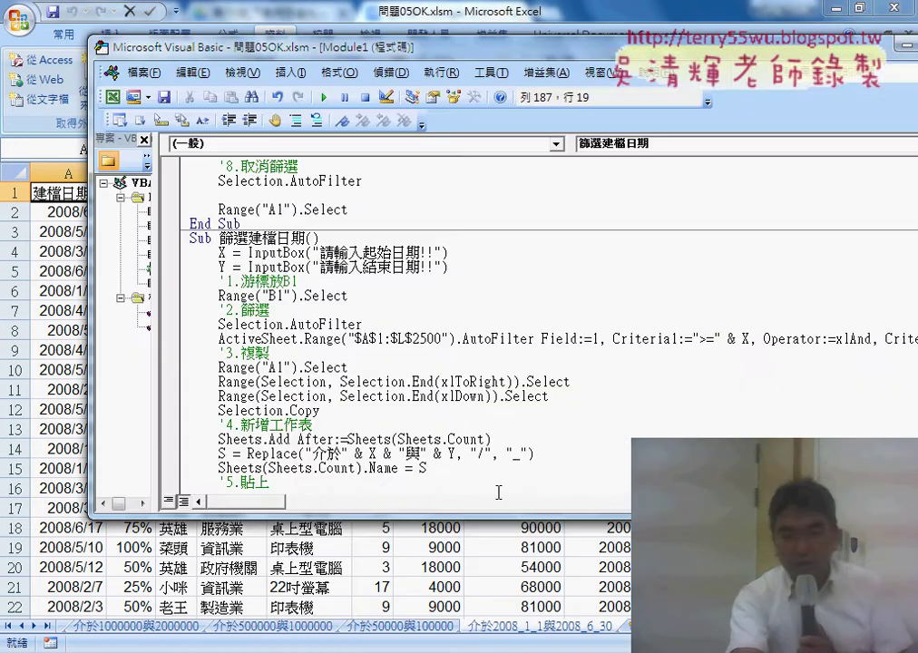
# Step: Select the Replace(...) sheet-name expression, glance at the 程式碼 document, and return to Excel
pyautogui.scroll(-1, 490, 460)
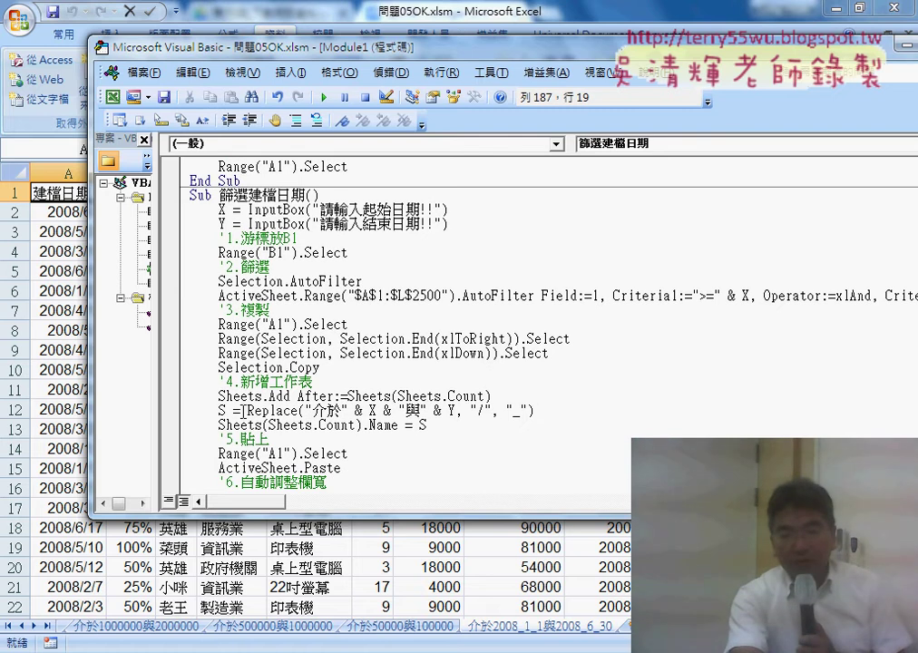
pyautogui.moveTo(248, 411); pyautogui.dragTo(541, 416)
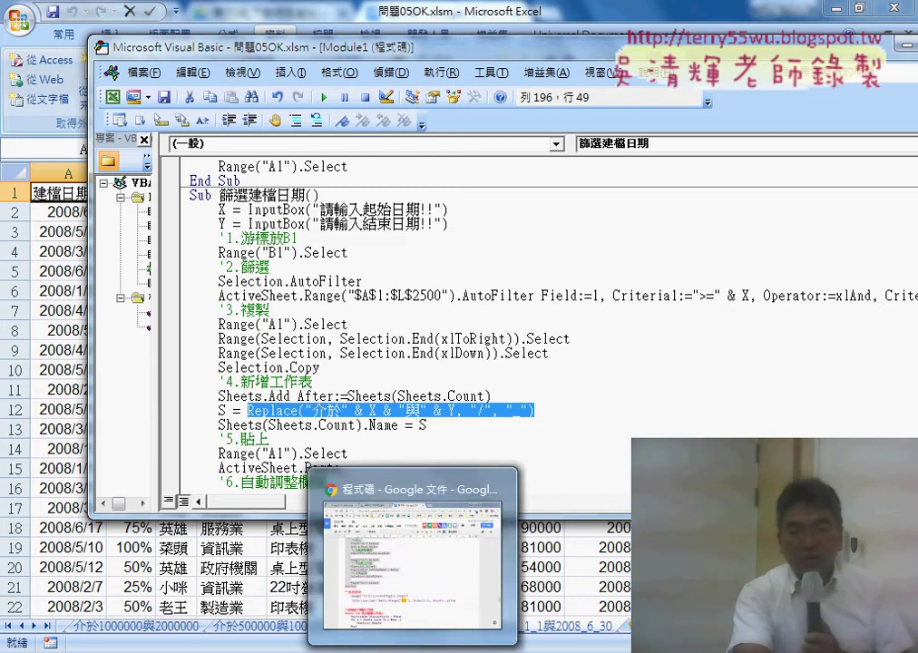
pyautogui.click(414, 581)
pyautogui.scroll(3, 292, 379)
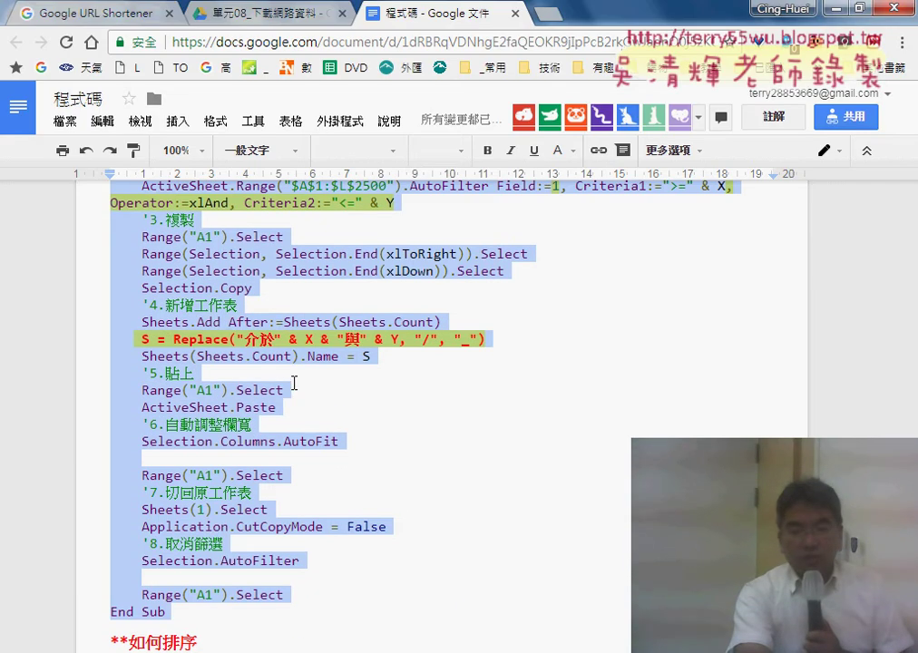
pyautogui.click(403, 590)
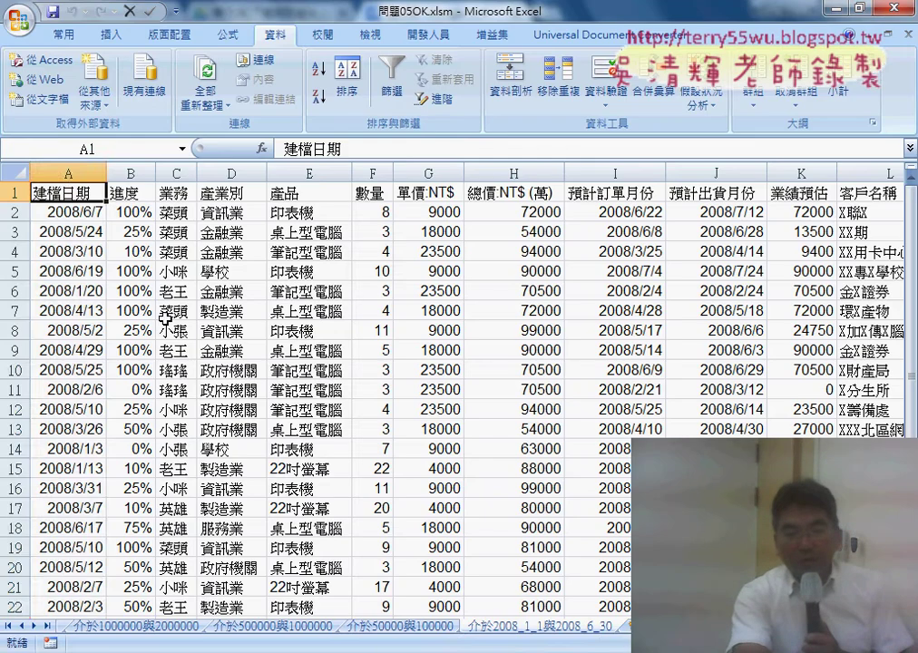
# Step: Select the new sheet's date columns A, I and J, then return to Google Docs
pyautogui.click(69, 172)
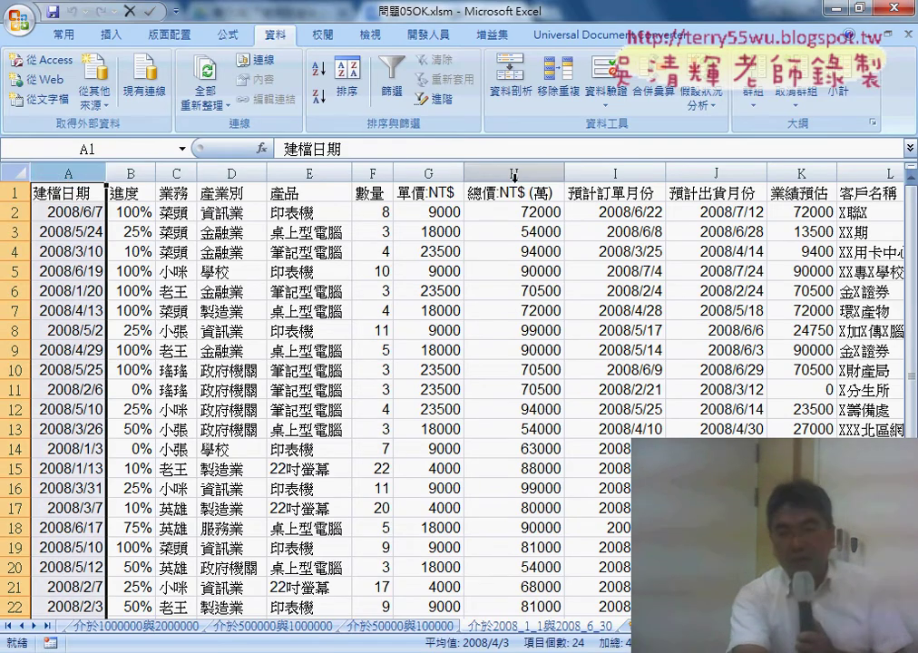
pyautogui.click(612, 171)
pyautogui.click(719, 171)
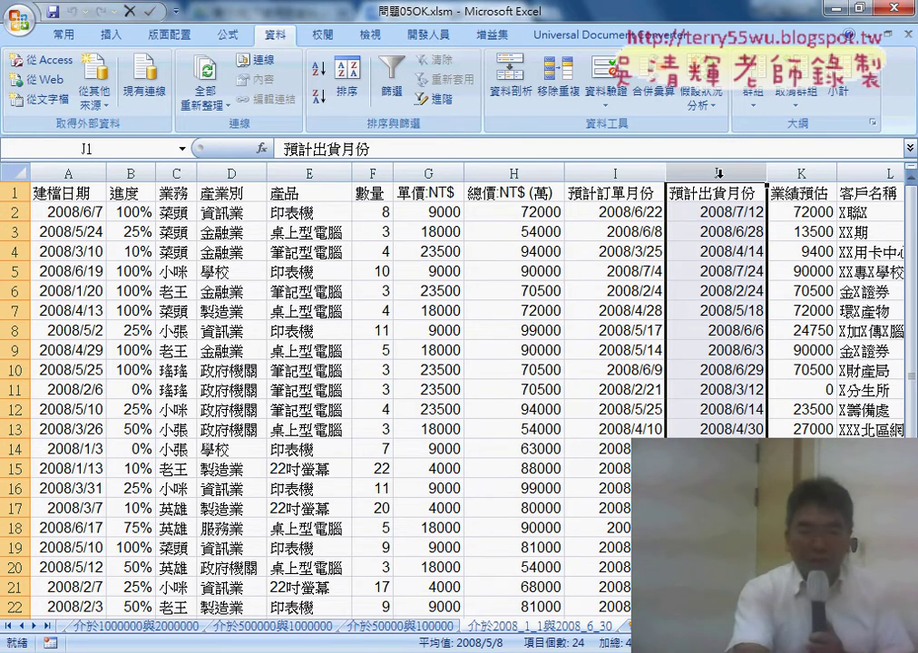
pyautogui.hotkey('alt', 'Tab')
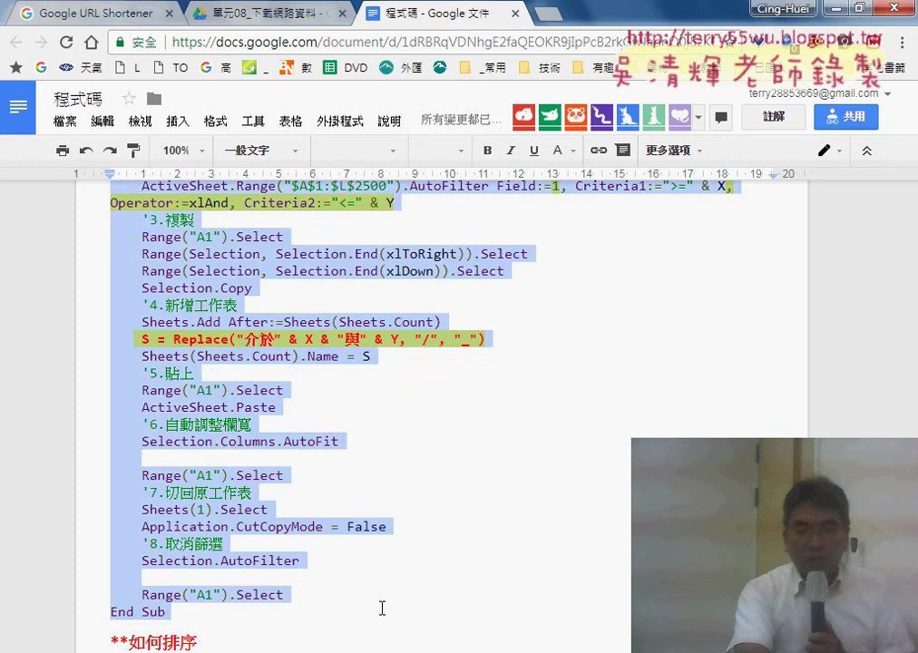
# Step: Scroll to Sub 多重篩選_業務與產業別 and mark 多重篩選, 業務 and 產業別 in its name
pyautogui.scroll(-2, 363, 541)
pyautogui.scroll(-1, 365, 539)
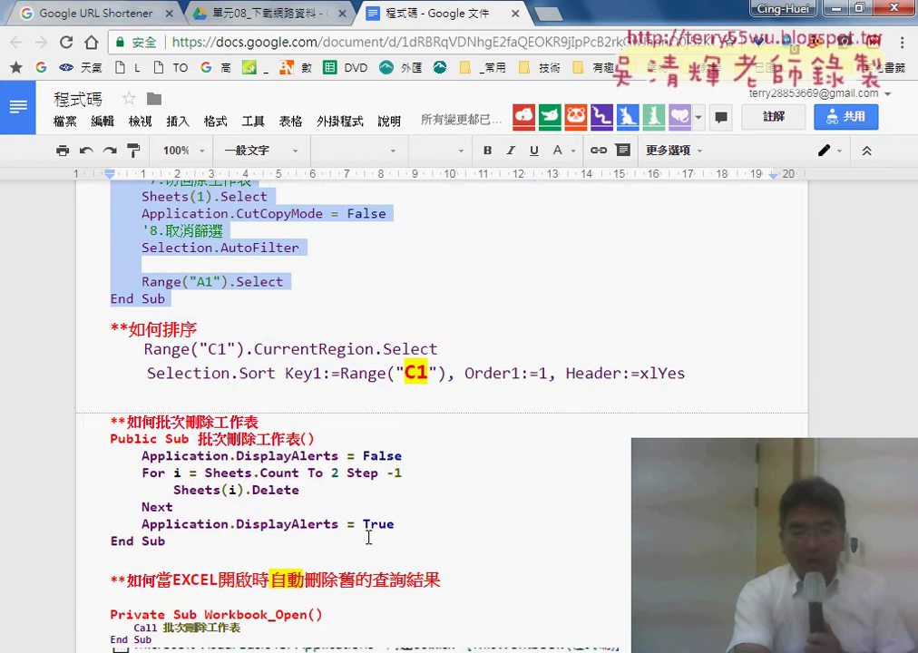
pyautogui.scroll(-2, 366, 538)
pyautogui.scroll(-1, 367, 537)
pyautogui.scroll(-3, 366, 537)
pyautogui.scroll(-1, 368, 537)
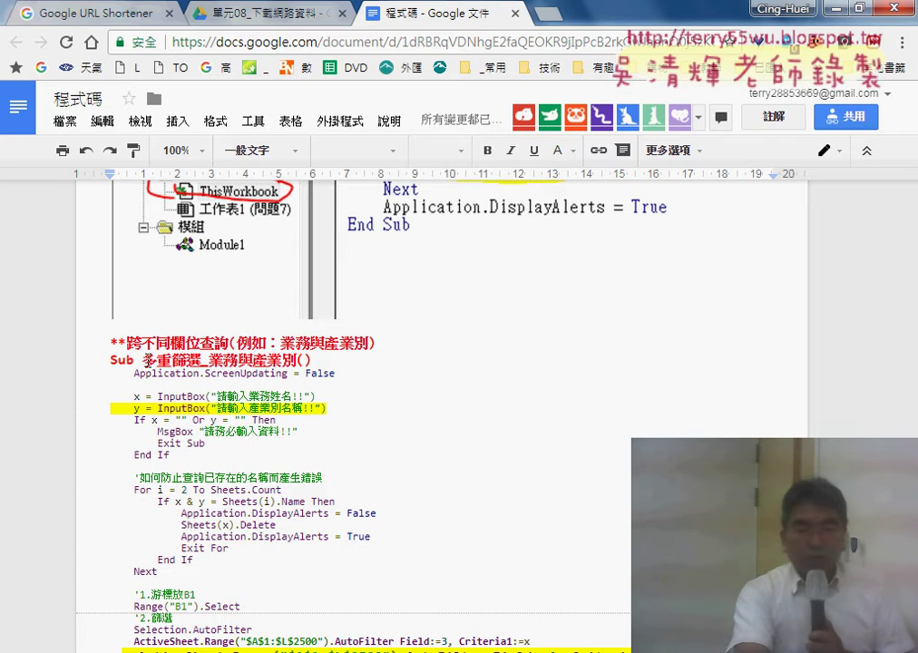
pyautogui.moveTo(145, 360); pyautogui.dragTo(186, 360)
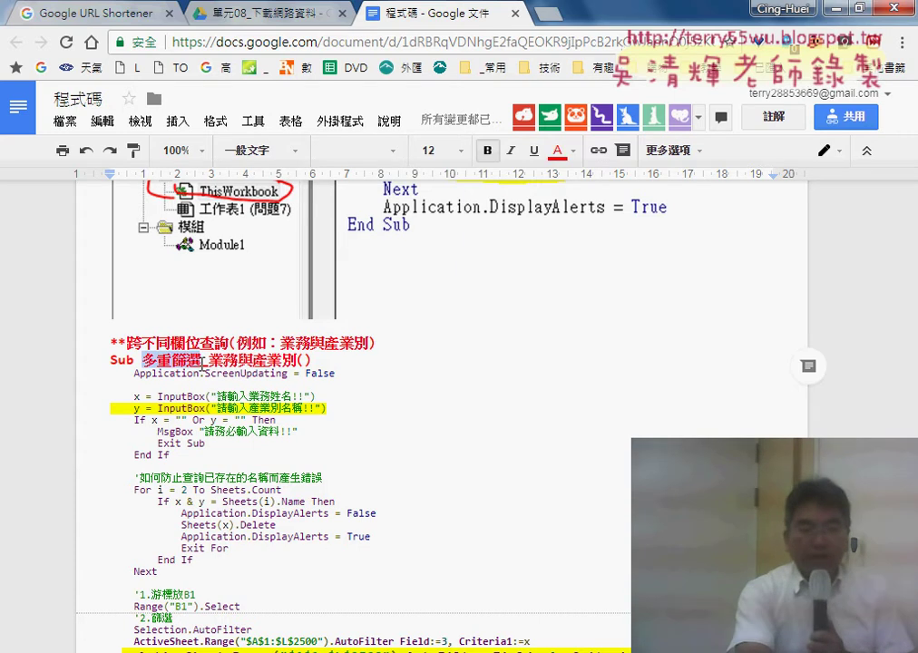
pyautogui.moveTo(210, 360); pyautogui.dragTo(237, 360)
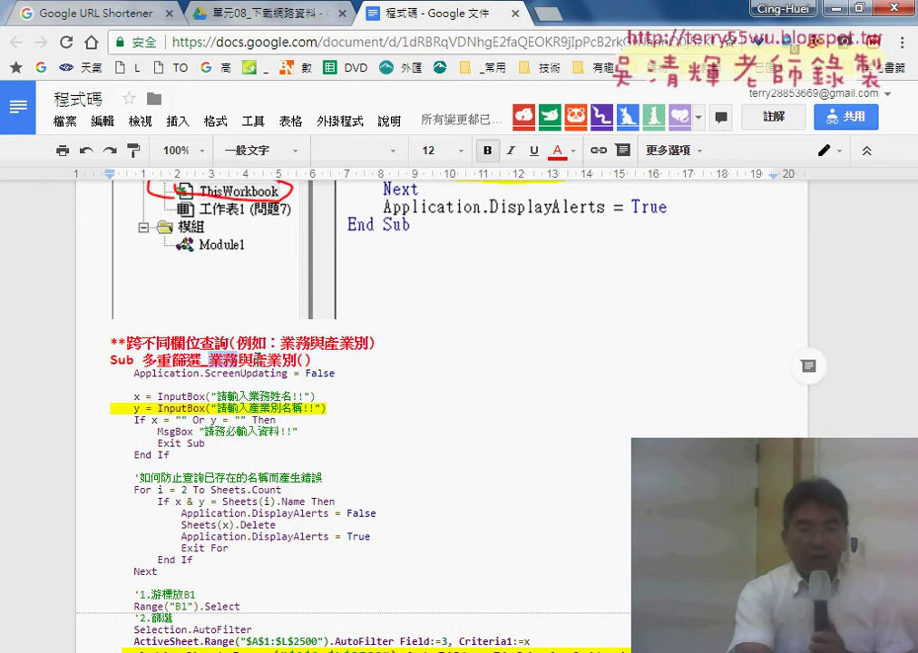
pyautogui.moveTo(253, 360); pyautogui.dragTo(298, 360)
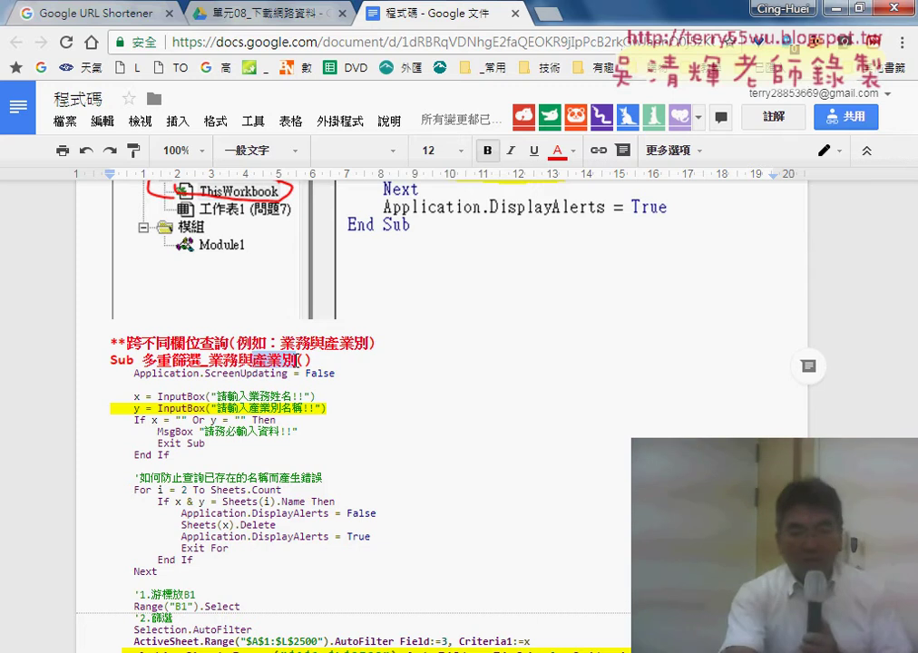
# Step: Mark the two InputBox lines asking for the salesperson and the industry
pyautogui.scroll(-4, 236, 286)
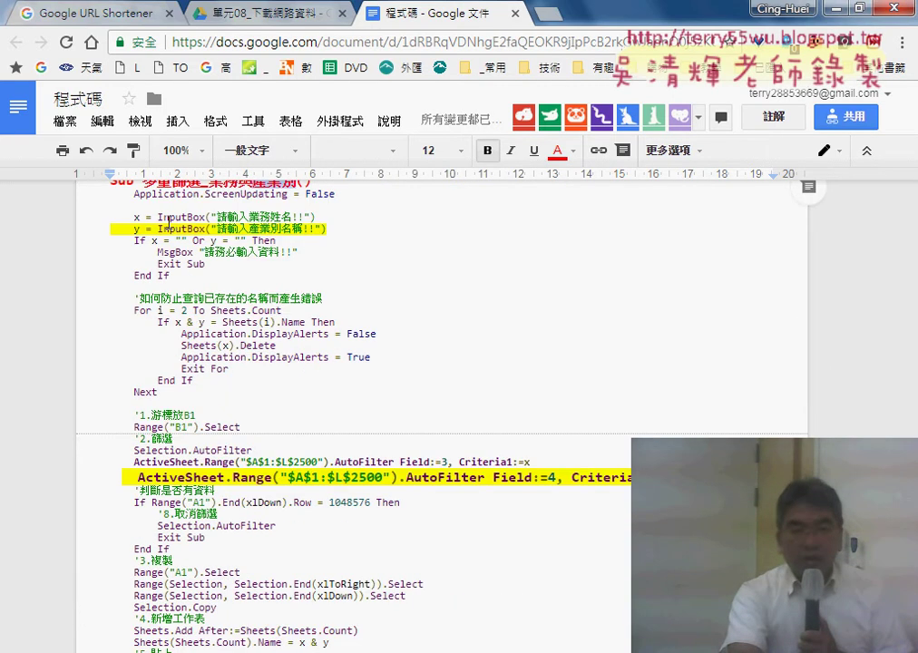
pyautogui.moveTo(136, 218); pyautogui.dragTo(317, 218)
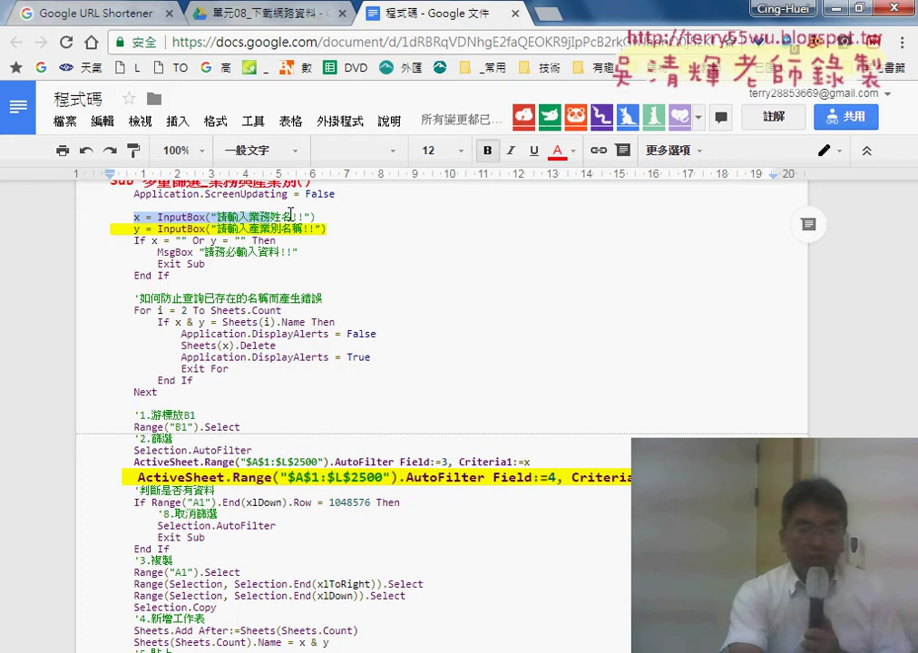
pyautogui.moveTo(136, 230); pyautogui.dragTo(342, 228)
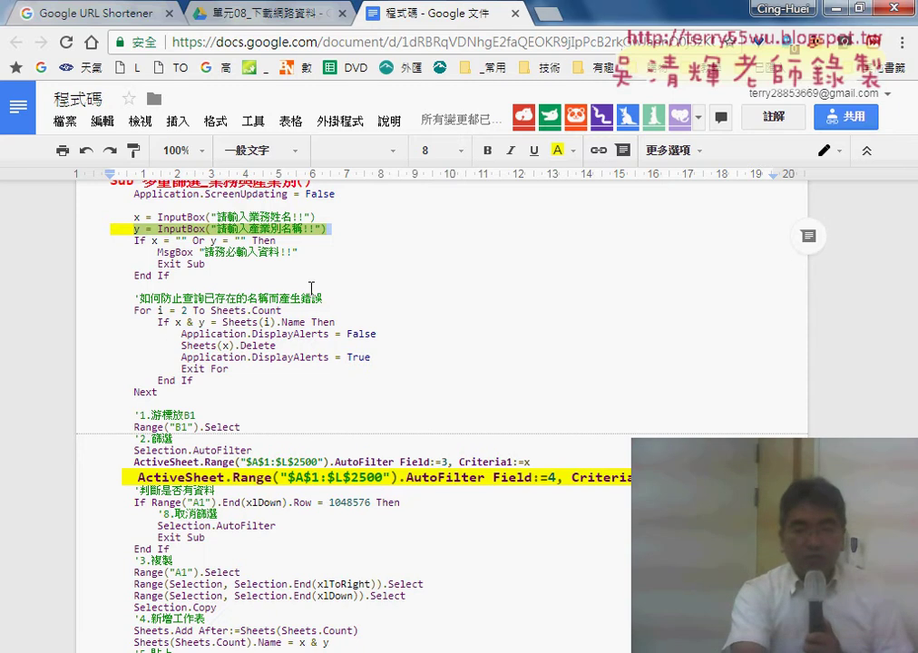
# Step: Select the Field:=3 AutoFilter line and underline AutoFilter and 篩選 in red
pyautogui.scroll(-1, 279, 328)
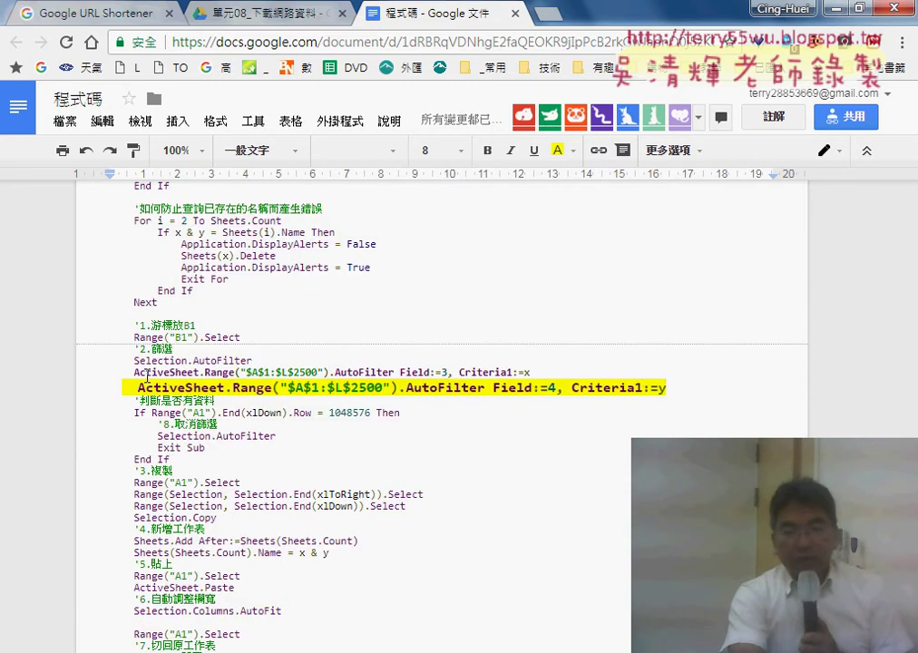
pyautogui.moveTo(135, 372); pyautogui.dragTo(546, 373)
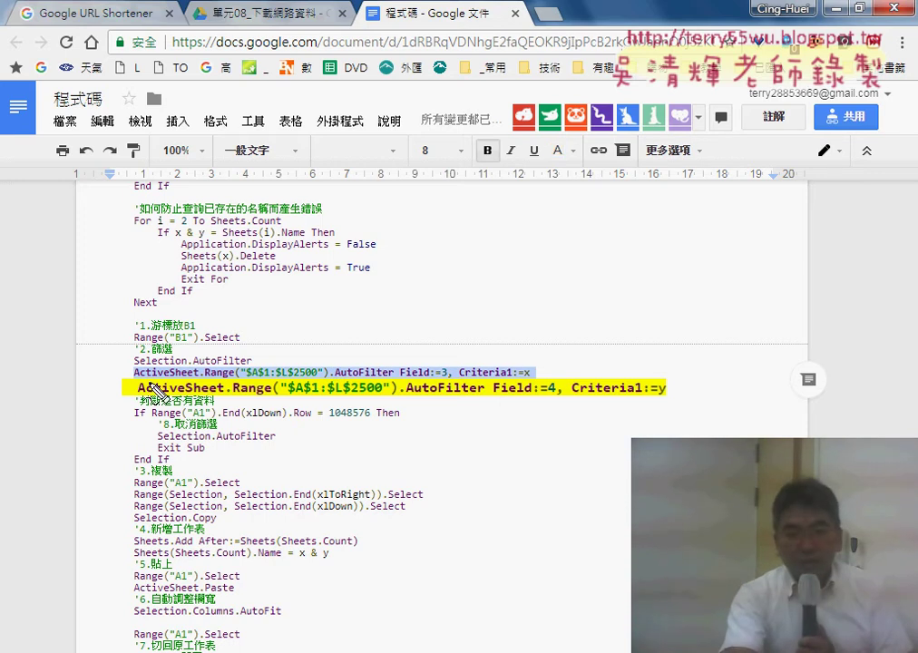
pyautogui.moveTo(335, 380); pyautogui.dragTo(383, 381)
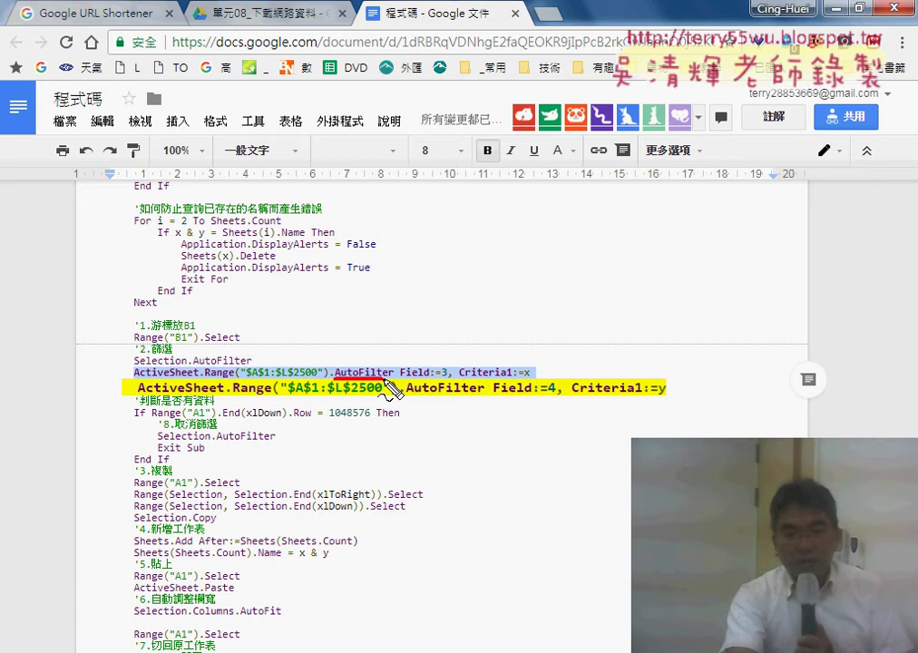
pyautogui.moveTo(152, 352); pyautogui.dragTo(172, 353)
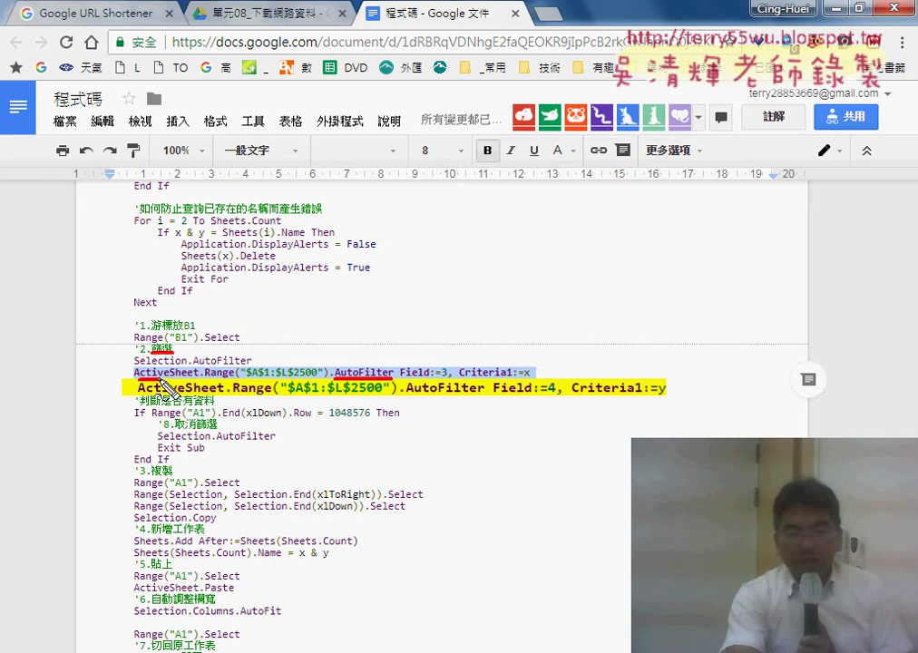
# Step: Mark the 3, the 4 and the :=y criterion in red, with arrows linking the lines
pyautogui.moveTo(118, 371); pyautogui.dragTo(125, 401)
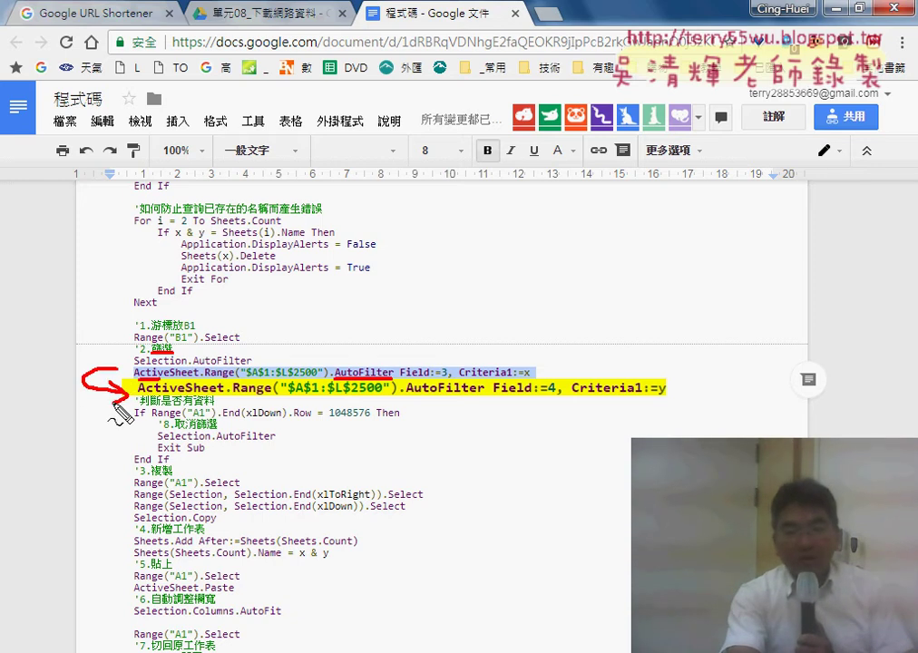
pyautogui.moveTo(548, 396); pyautogui.dragTo(559, 393)
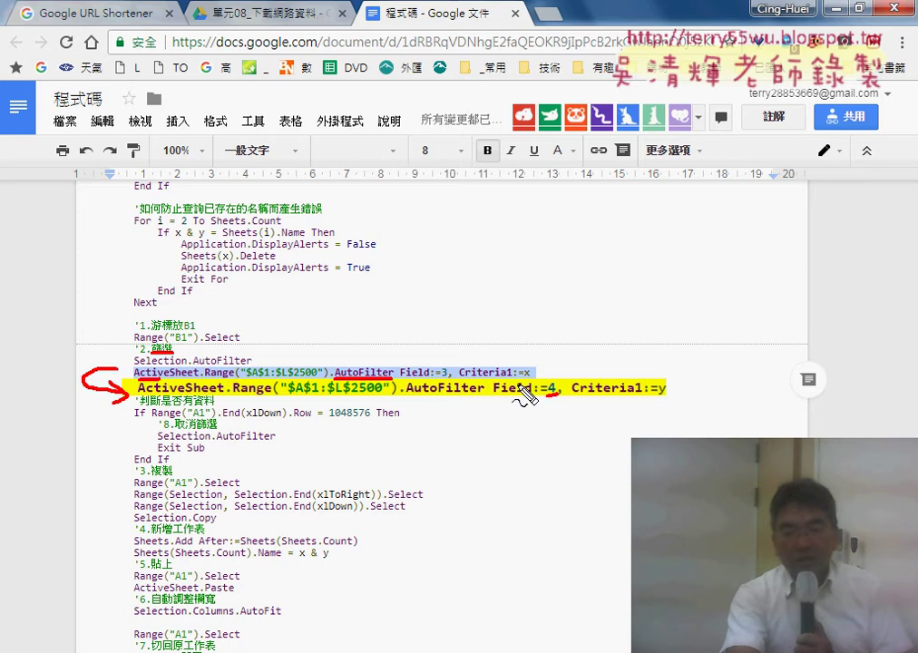
pyautogui.moveTo(438, 375); pyautogui.dragTo(449, 375)
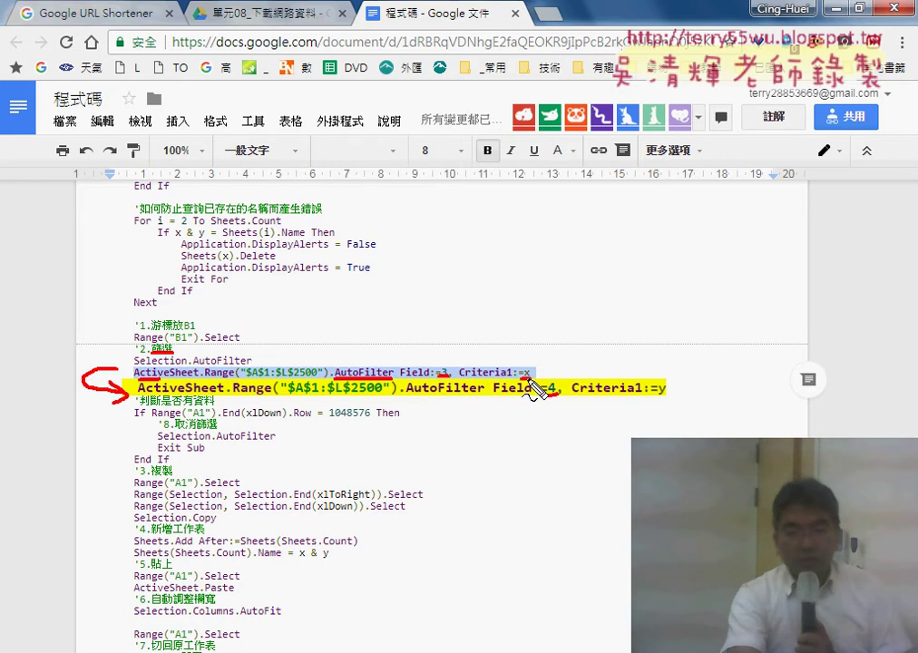
pyautogui.moveTo(545, 394); pyautogui.dragTo(557, 396)
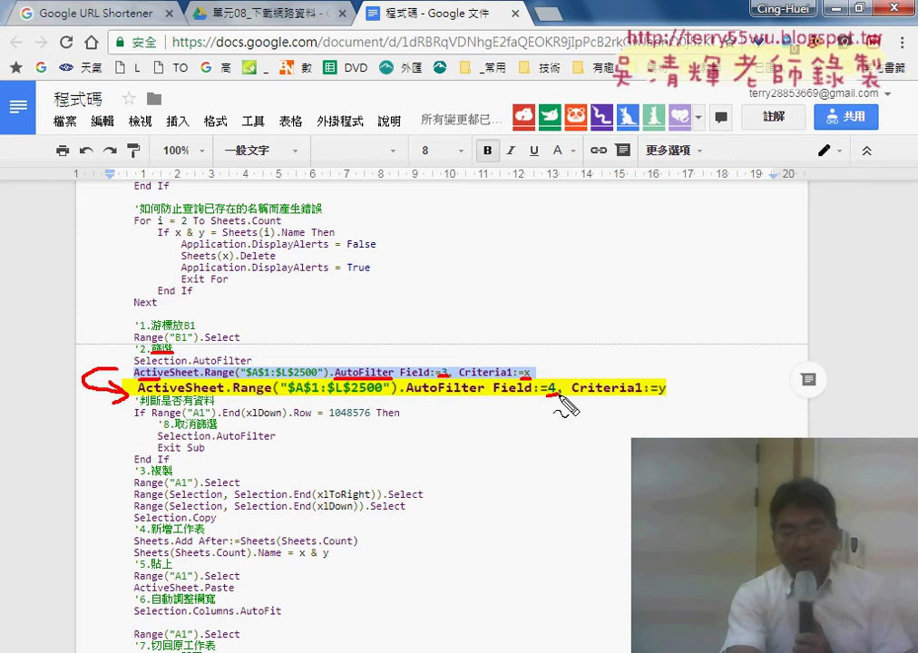
pyautogui.moveTo(651, 394); pyautogui.dragTo(677, 399)
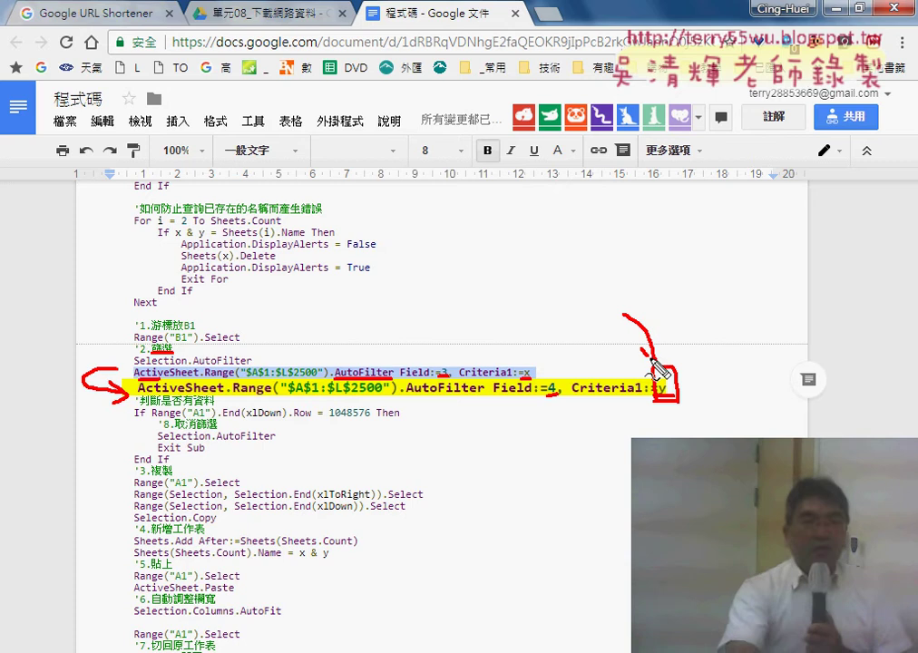
pyautogui.moveTo(624, 316); pyautogui.dragTo(660, 361)
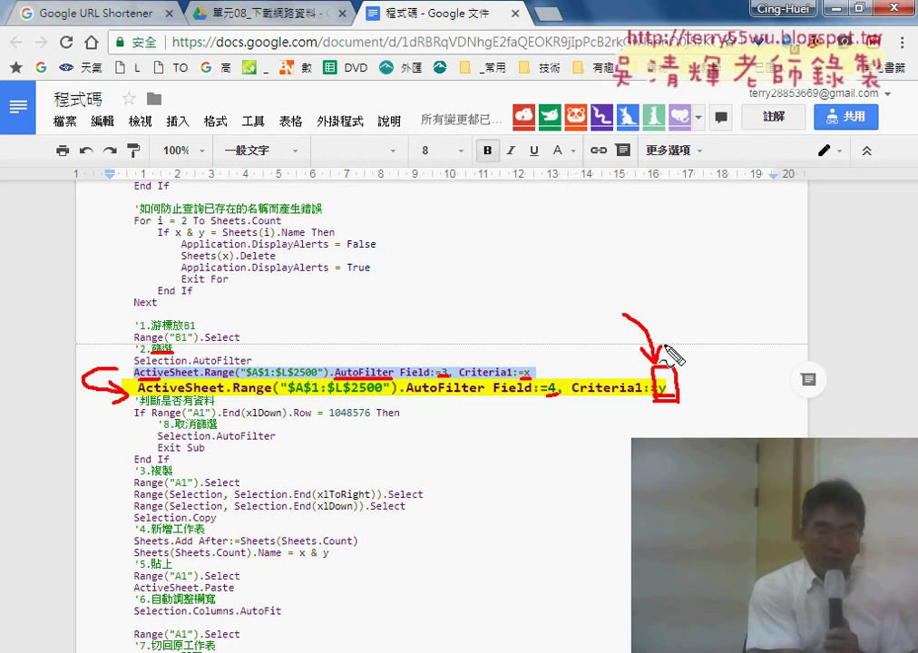
# Step: Erase the red annotations, scroll to the 實價登錄 screenshot, and return to Google Drive
pyautogui.press('Escape')
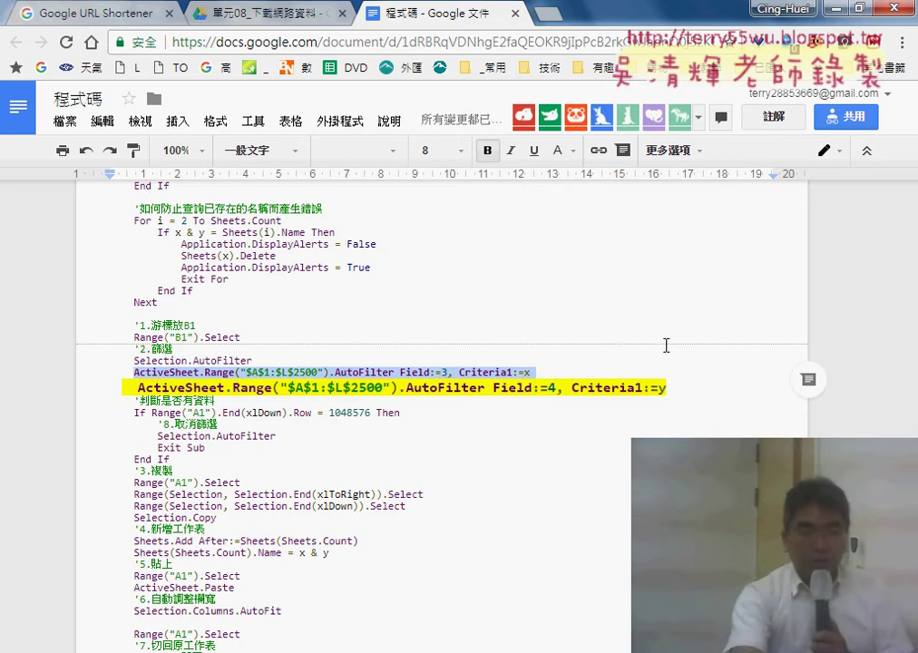
pyautogui.scroll(-3, 664, 355)
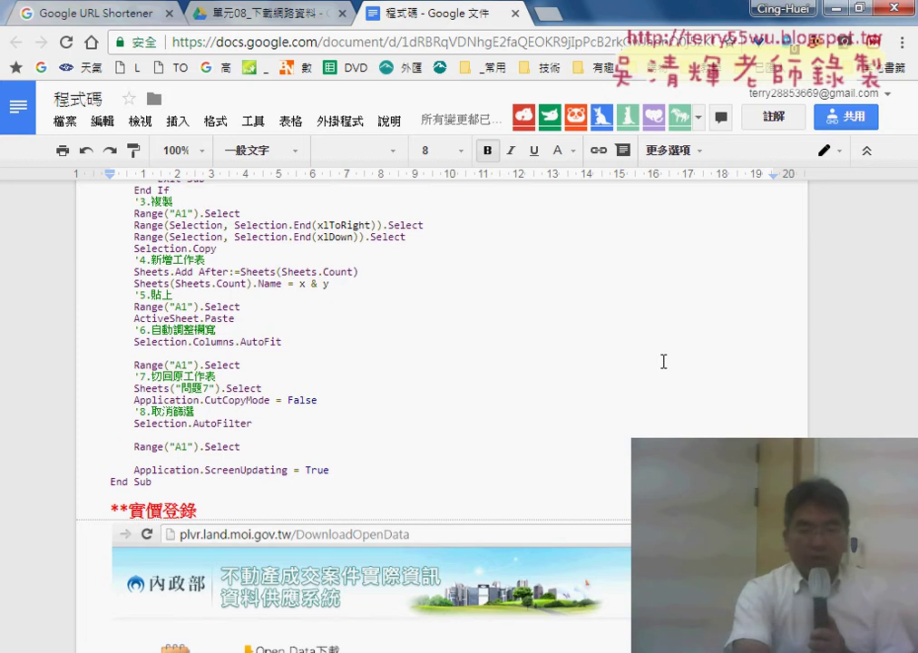
pyautogui.scroll(-1, 663, 361)
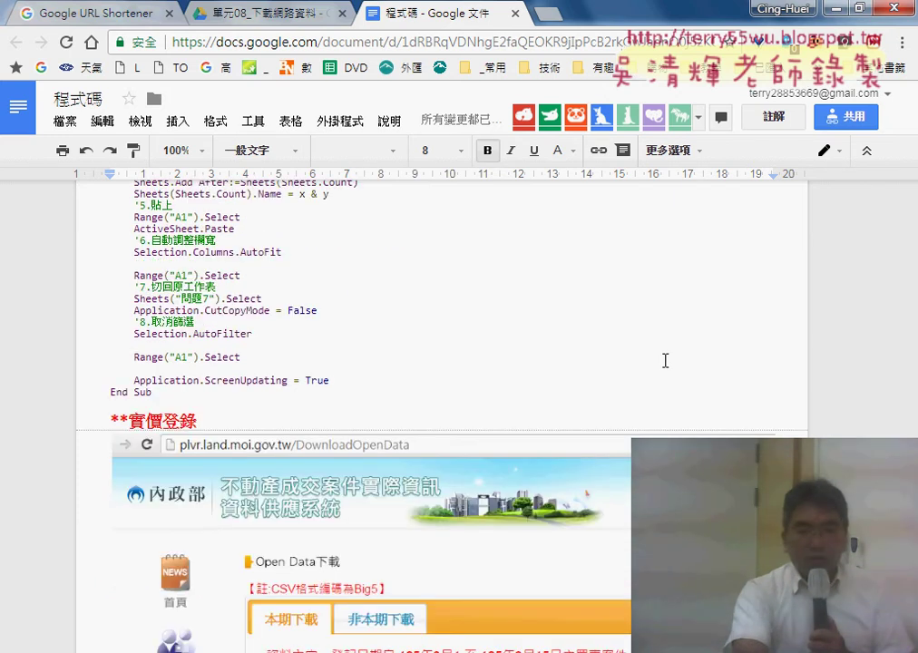
pyautogui.scroll(-2, 665, 361)
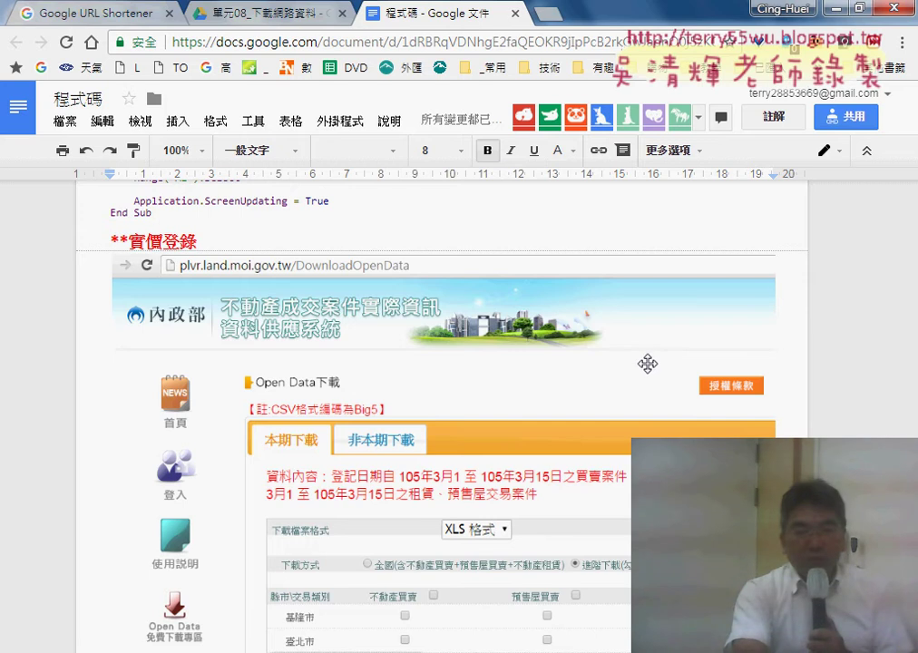
pyautogui.click(255, 14)
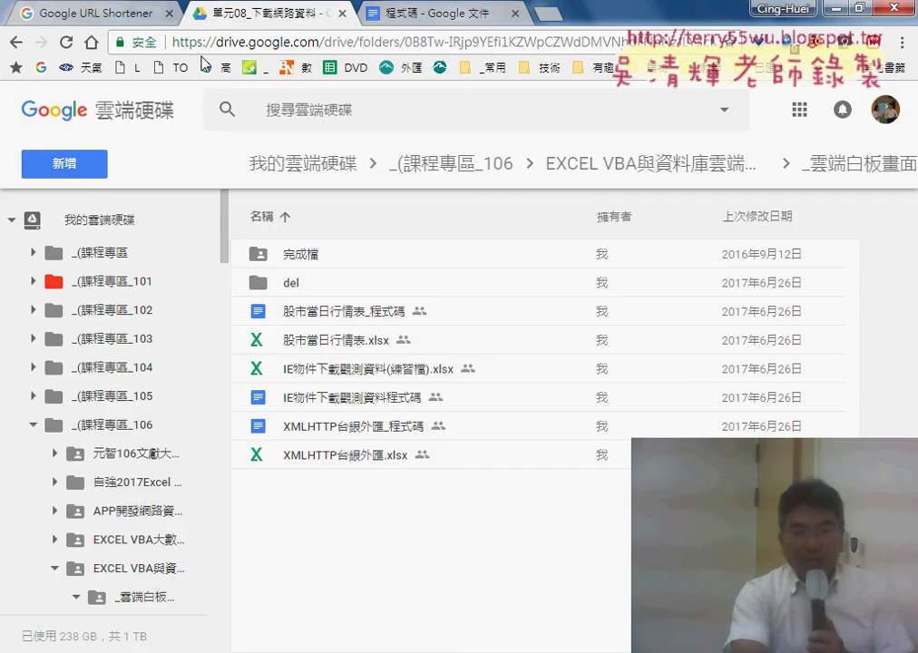
# Step: Go up to the course folder, then open 單元05_資料查詢 and 範例4_台北市實價登錄
pyautogui.click(16, 42)
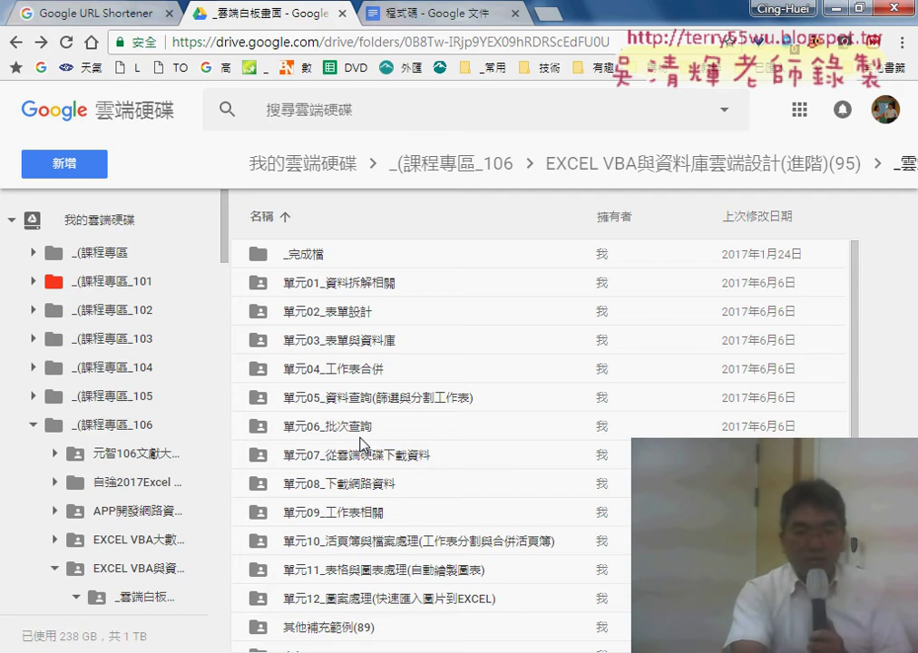
pyautogui.doubleClick(366, 405)
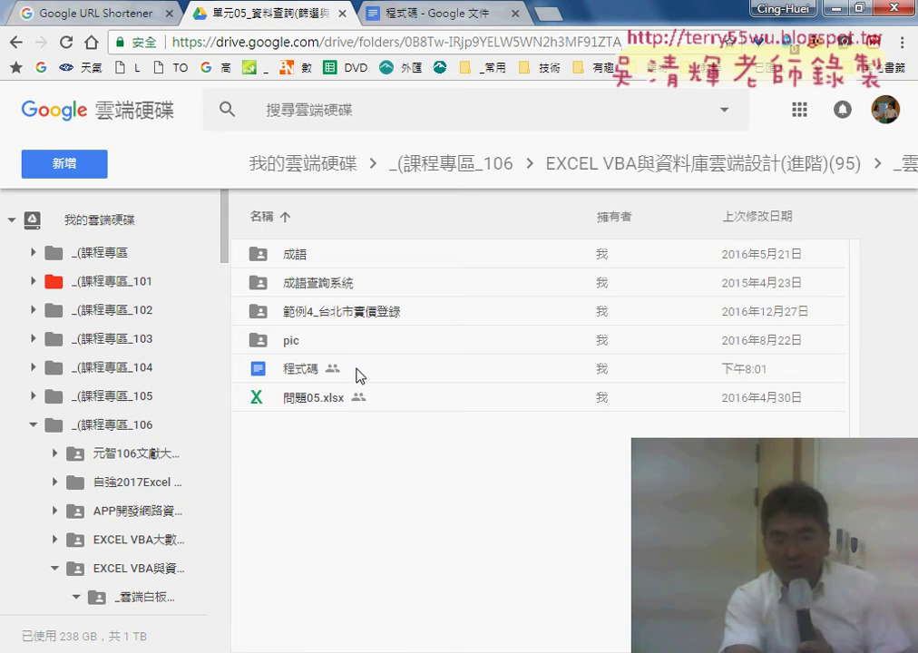
pyautogui.doubleClick(355, 313)
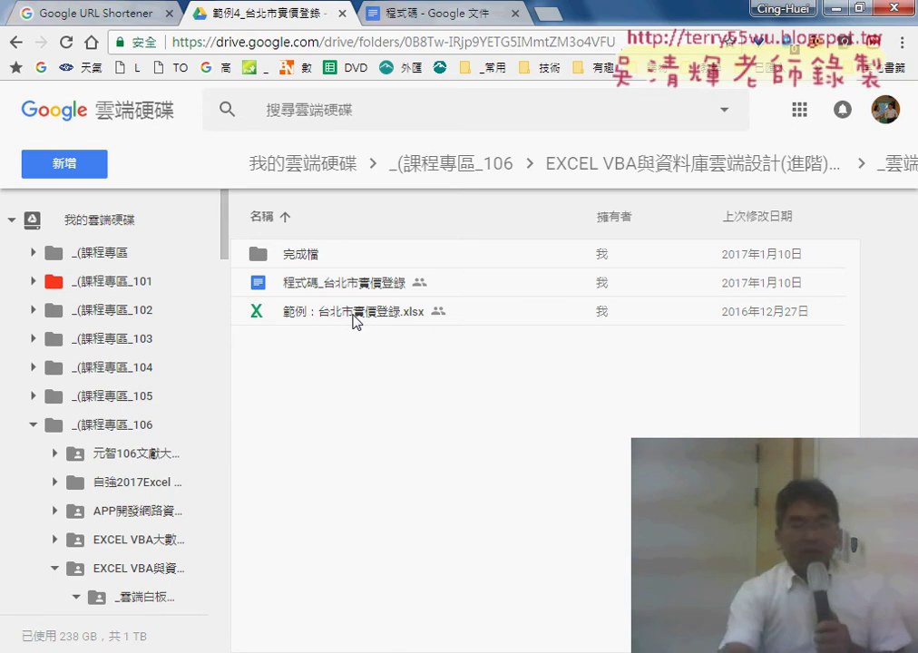
# Step: Download 範例：台北市實價登錄.xlsx to the desktop and open it in Excel
pyautogui.click(354, 323)
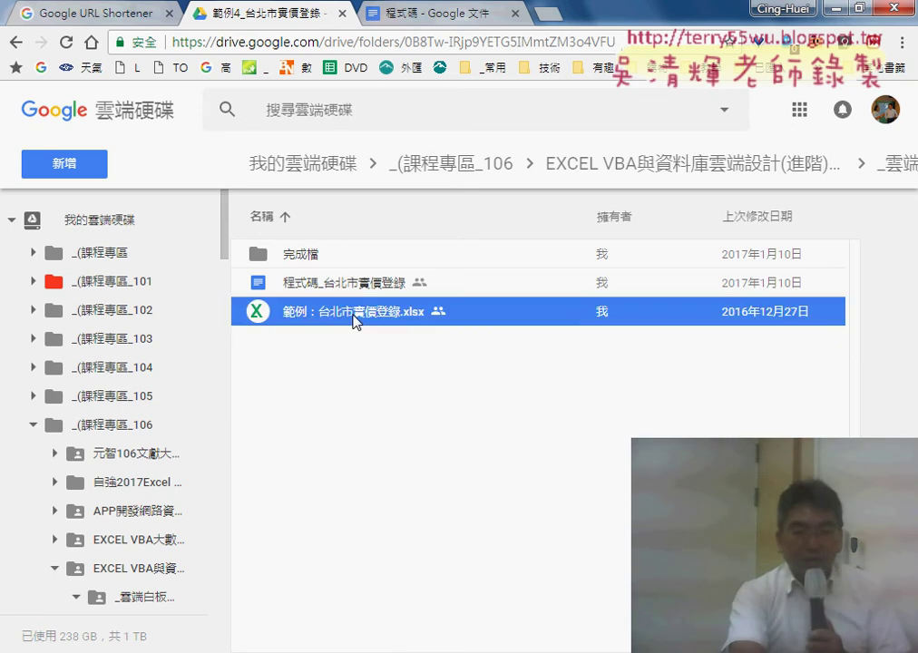
pyautogui.rightClick(354, 322)
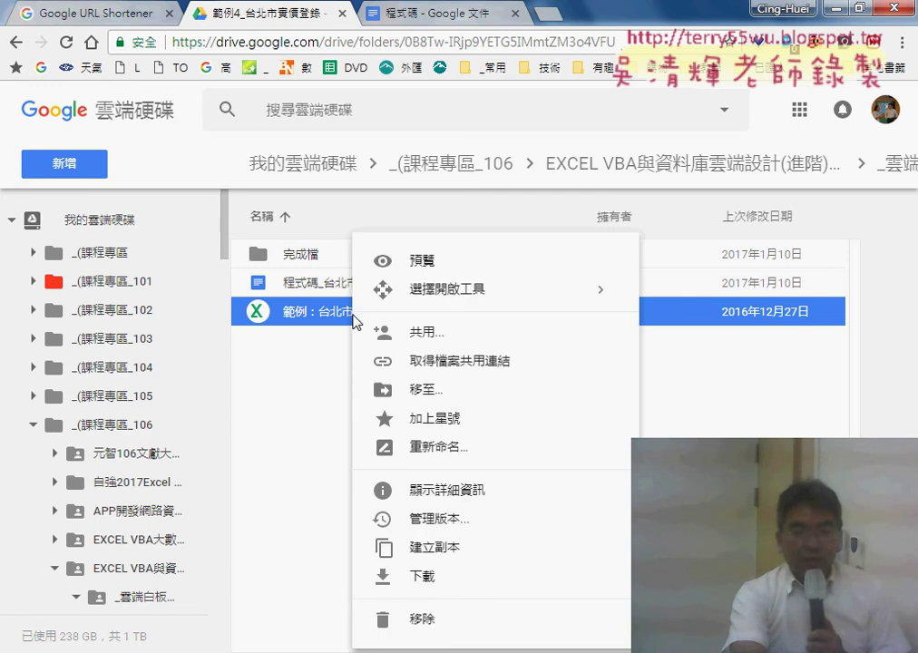
pyautogui.click(423, 584)
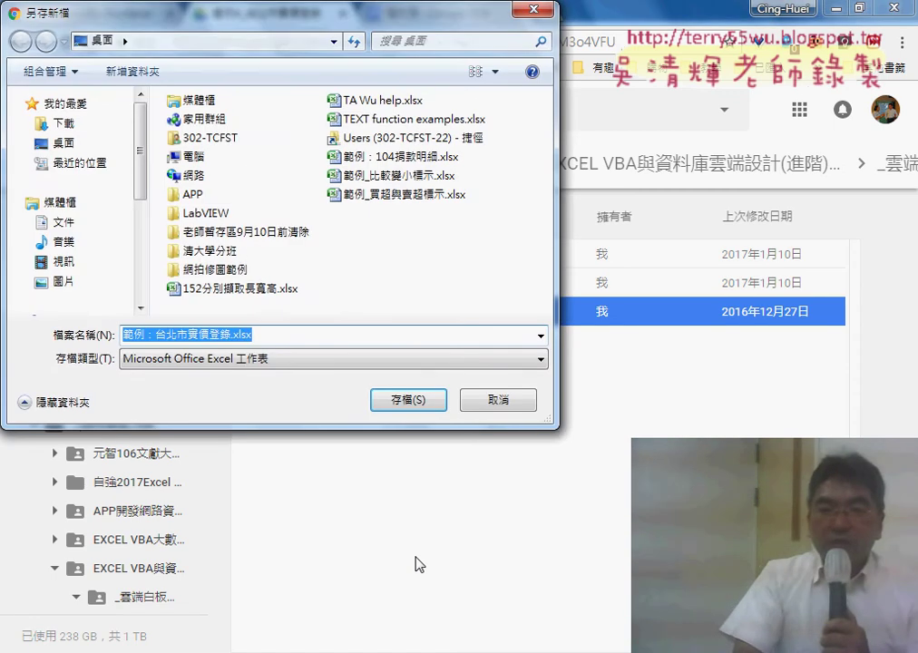
pyautogui.click(409, 400)
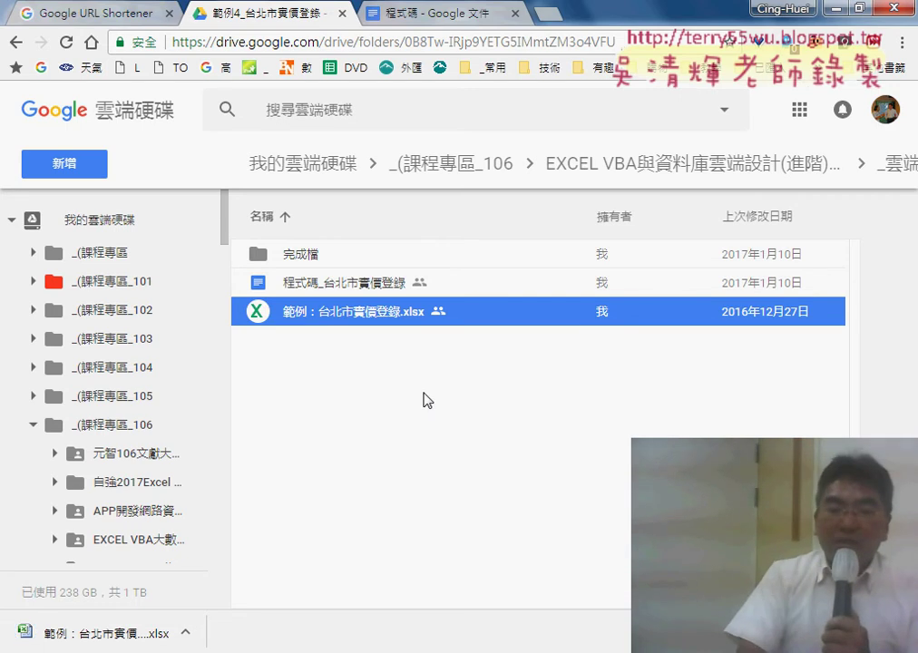
pyautogui.click(185, 632)
pyautogui.click(247, 539)
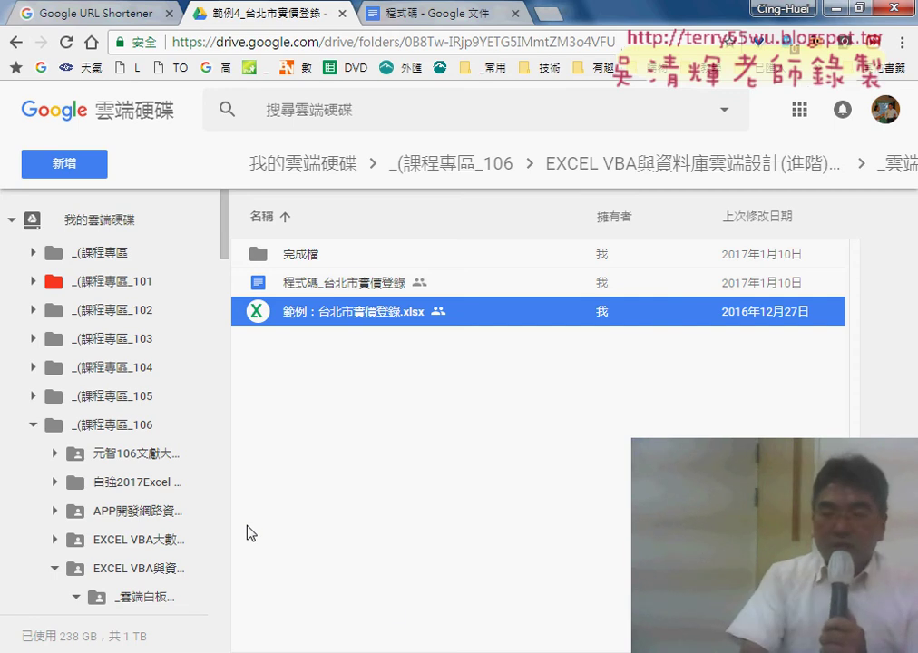
# Step: Bring the Excel workbook forward and switch to the 台北市實價登錄 sheet
pyautogui.moveTo(454, 652)
pyautogui.click(599, 553)
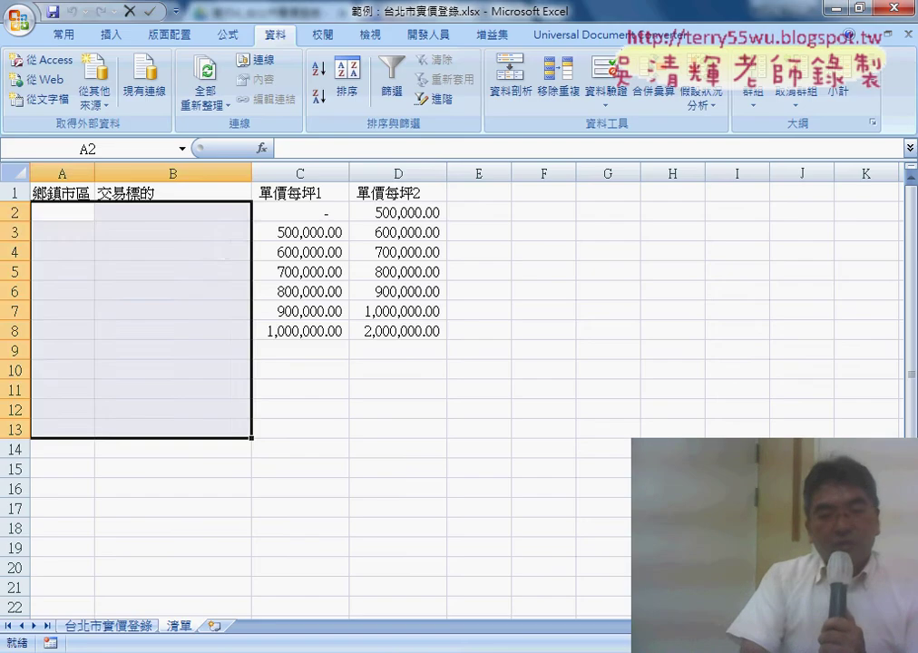
pyautogui.click(416, 473)
pyautogui.click(111, 626)
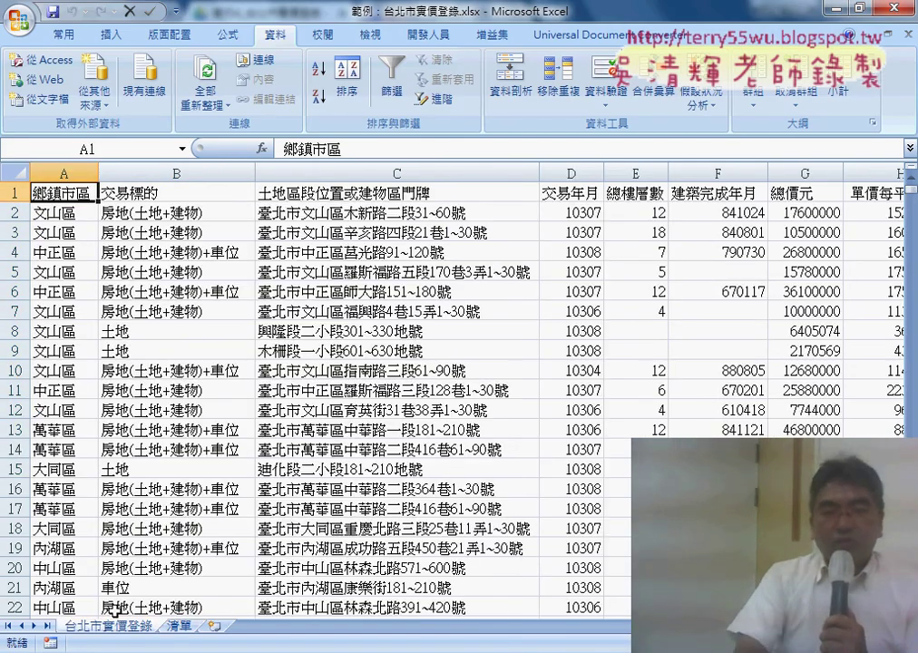
# Step: Select address column C, then header cell C1, and scroll across the transaction columns
pyautogui.click(397, 172)
pyautogui.click(386, 193)
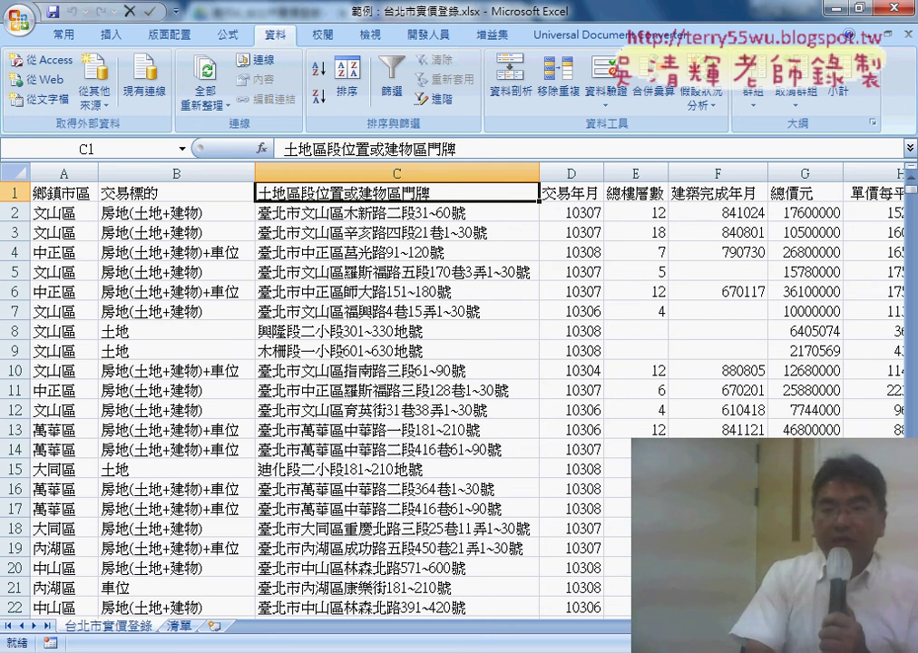
pyautogui.hscroll(3, 363, 273)
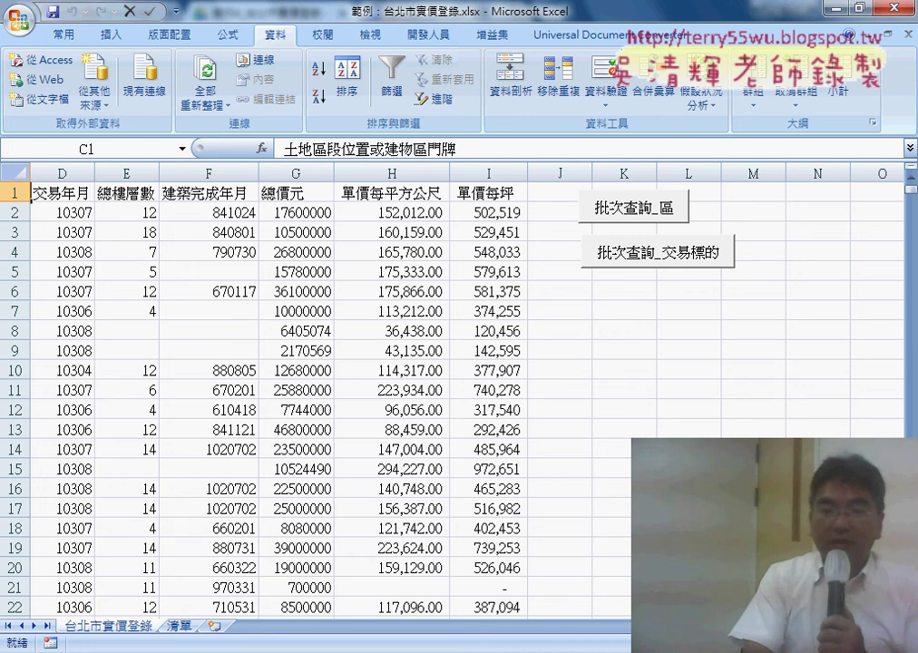
pyautogui.hscroll(-3, 363, 317)
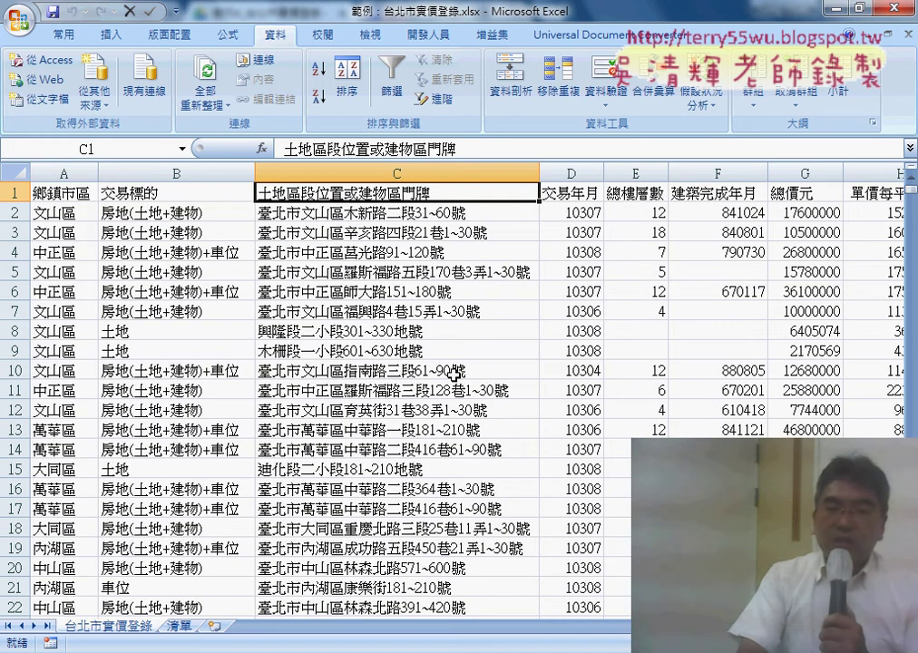